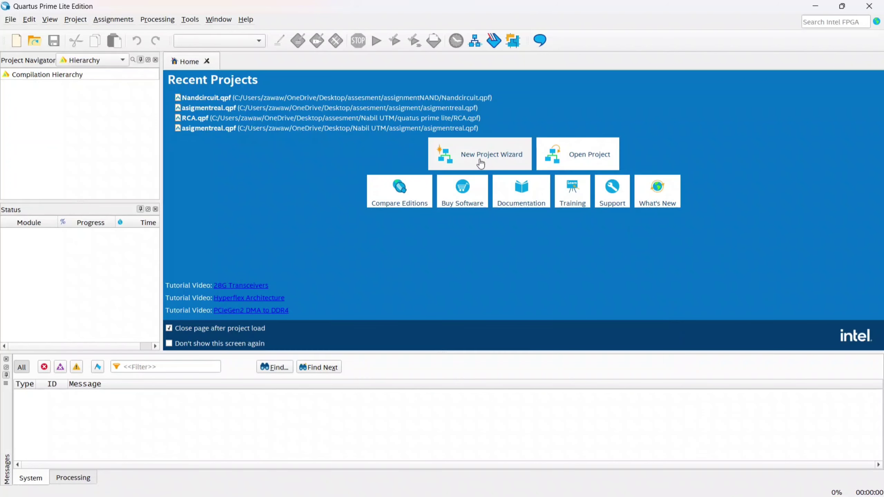
Start a new project in the wizard and browse to the assesment folder on the Desktop for its working directory.
{"action": "left_click", "coordinate": [492, 157]}
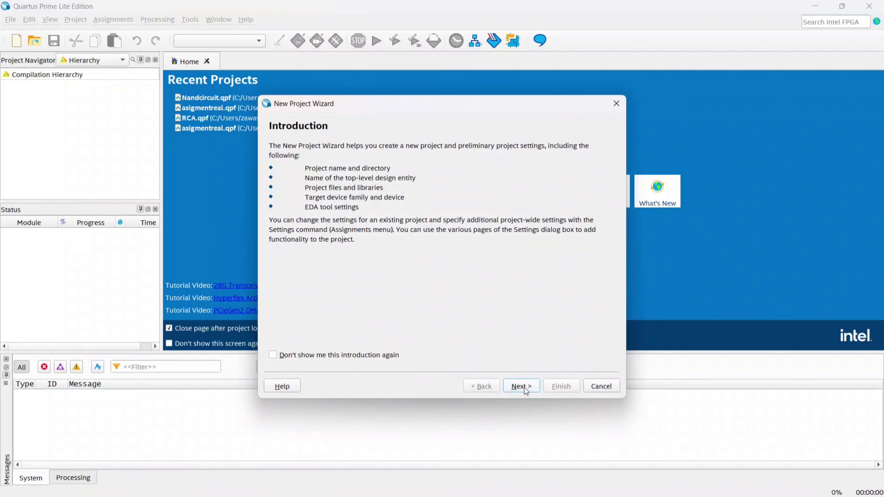
{"action": "left_click", "coordinate": [525, 387]}
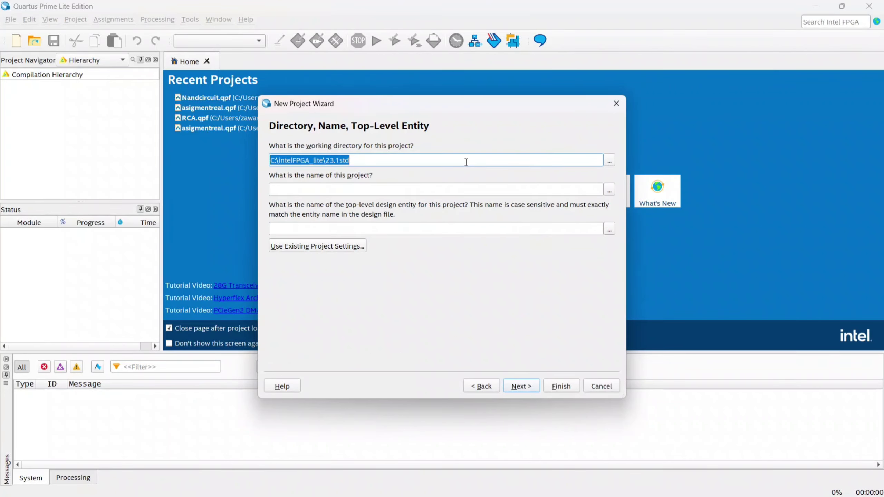
{"action": "left_click", "coordinate": [611, 162]}
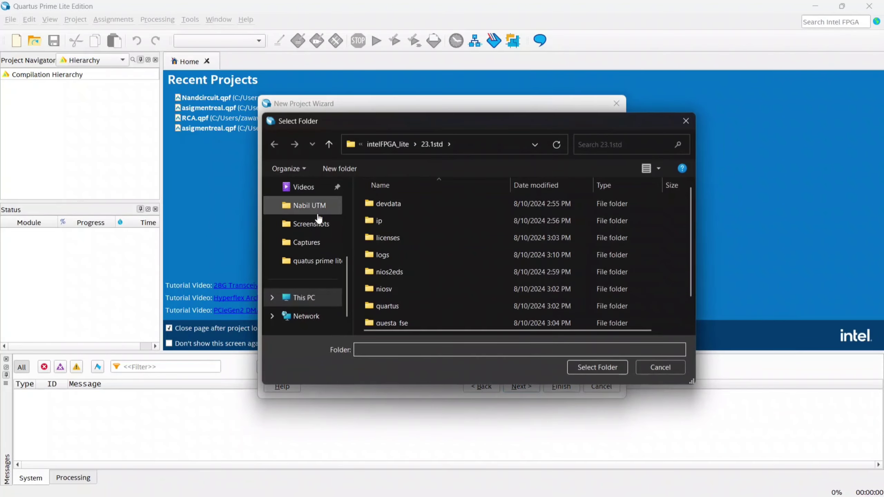
{"action": "scroll", "coordinate": [321, 217], "scroll_direction": "up", "scroll_amount": 3}
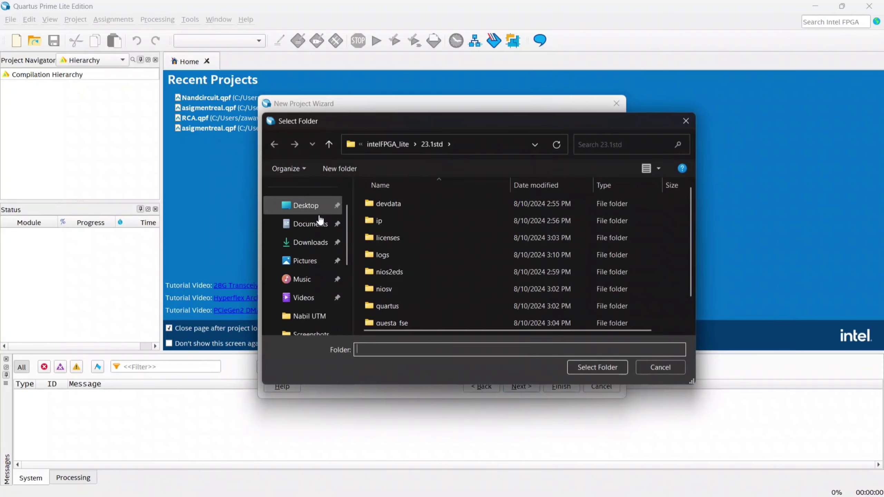
{"action": "left_click", "coordinate": [308, 206]}
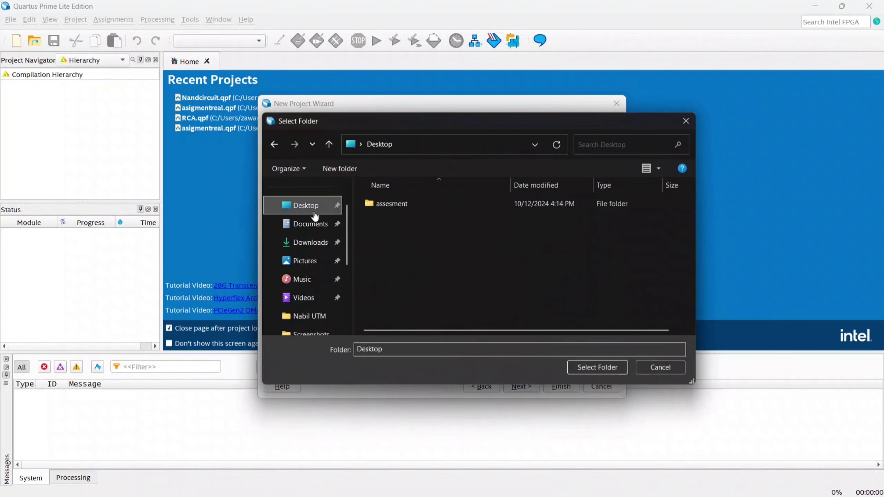
{"action": "double_click", "coordinate": [413, 205]}
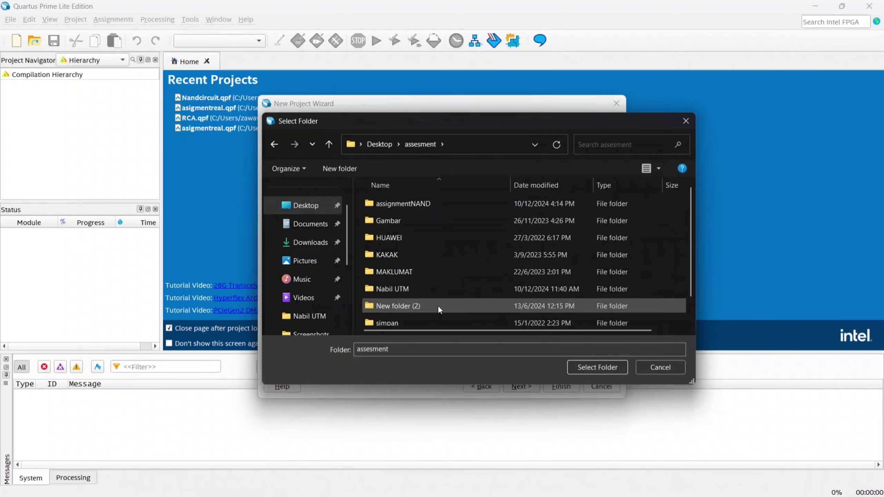
{"action": "left_click", "coordinate": [436, 349]}
{"action": "key", "text": "ctrl+a"}
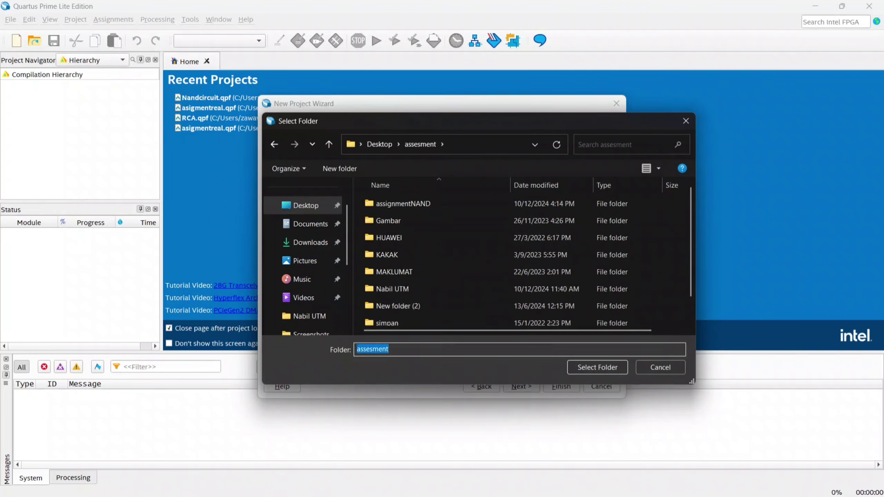
{"action": "type", "text": "s"}
{"action": "type", "text": "a"}
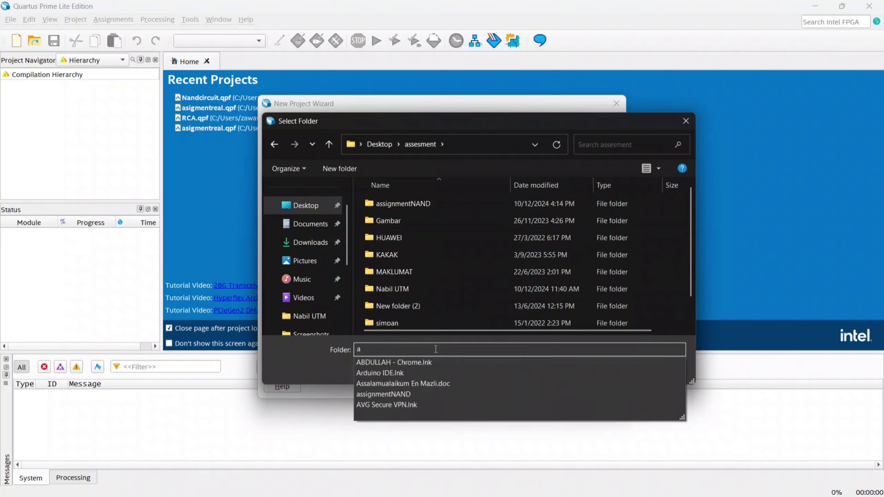
{"action": "type", "text": "l"}
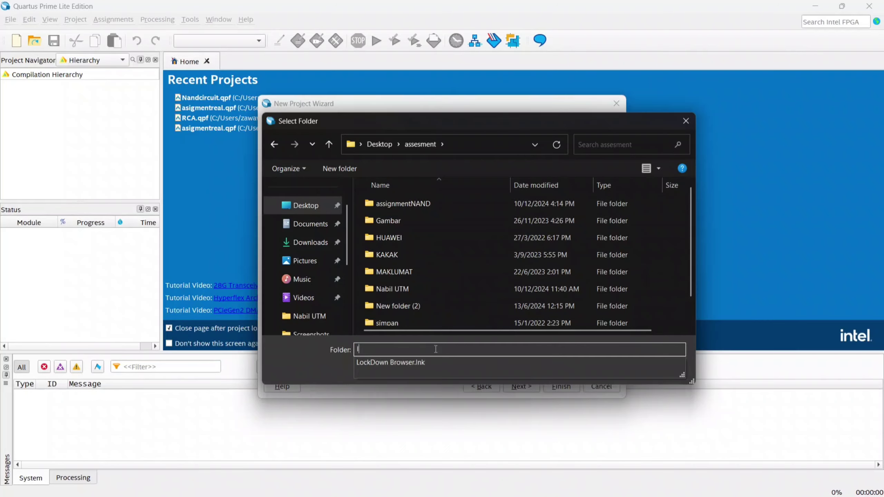
{"action": "type", "text": "ogicci"}
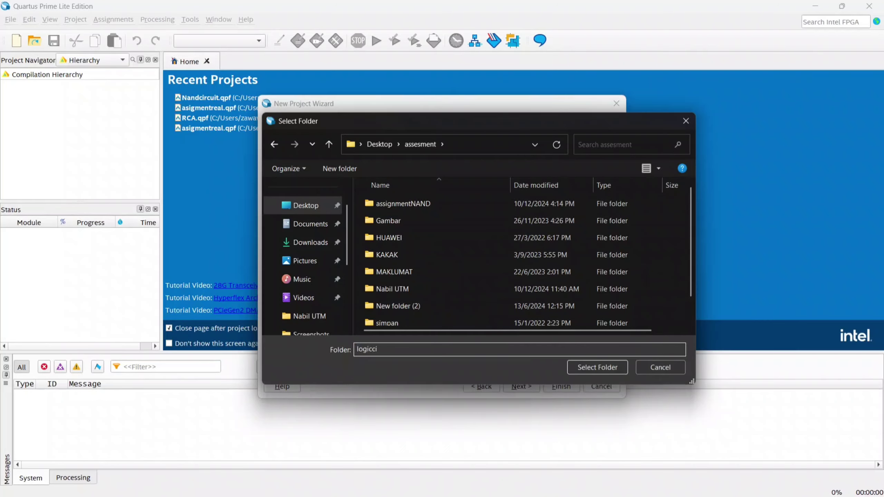
{"action": "type", "text": "cui"}
{"action": "key", "text": "BackSpace"}
{"action": "key", "text": "BackSpace"}
{"action": "key", "text": "BackSpace"}
{"action": "type", "text": "ircuit"}
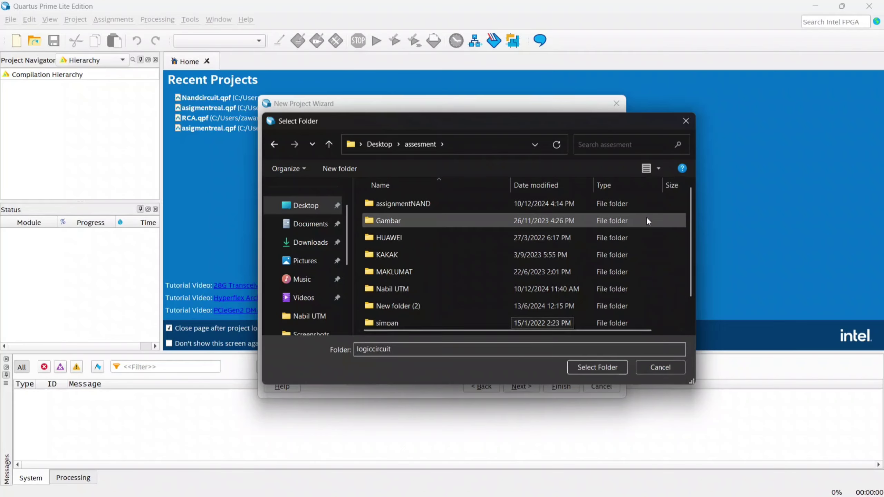
Create a folder named logiccircuit inside assesment and choose it as the project's working directory.
{"action": "right_click", "coordinate": [359, 200]}
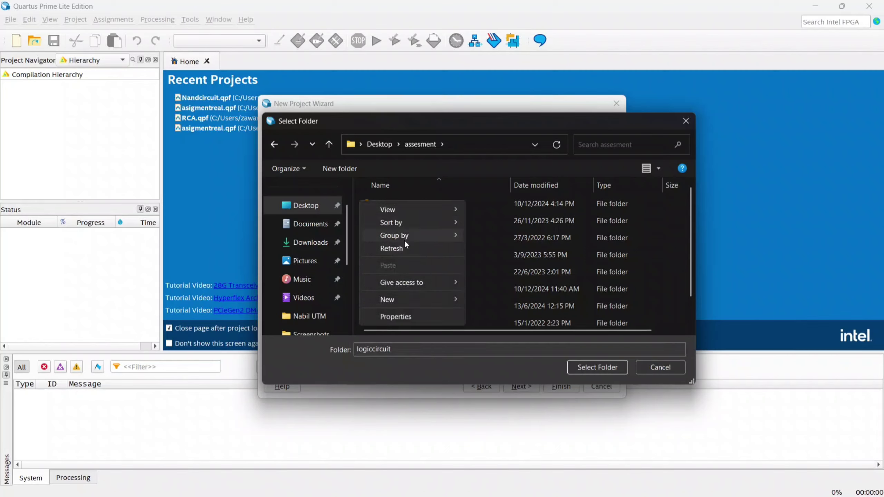
{"action": "mouse_move", "coordinate": [407, 299]}
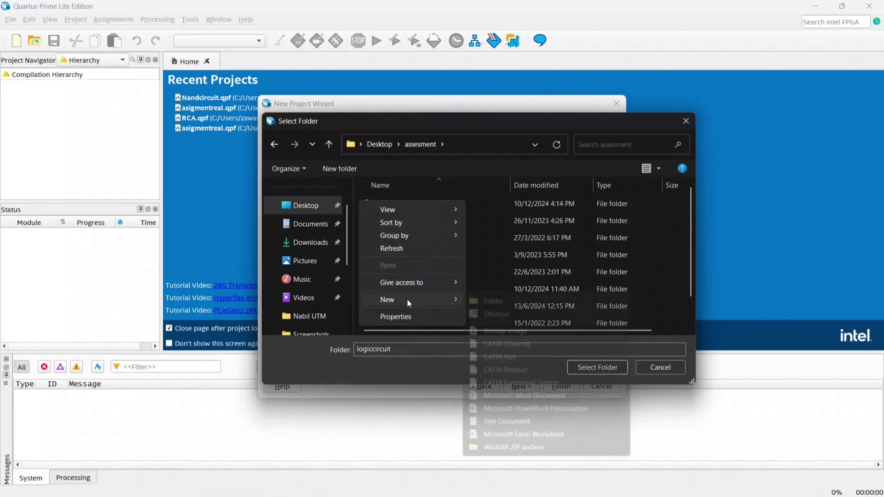
{"action": "left_click", "coordinate": [494, 300]}
{"action": "key", "text": "BackSpace"}
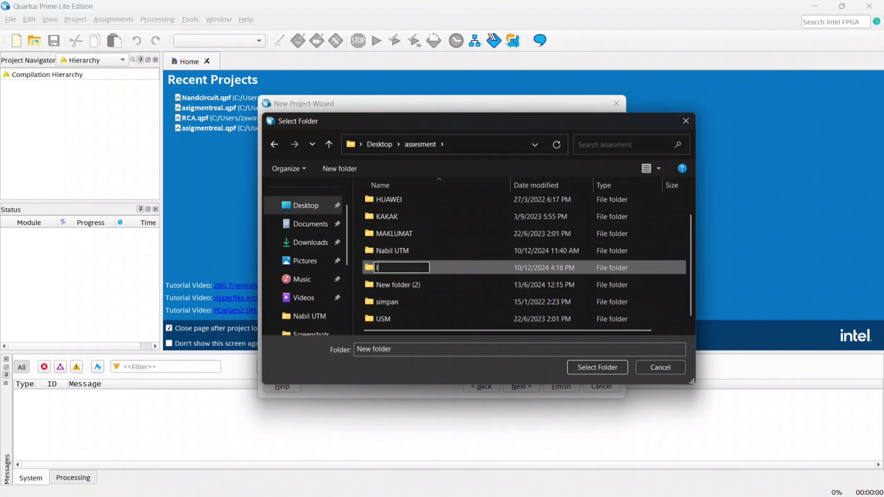
{"action": "type", "text": "logic"}
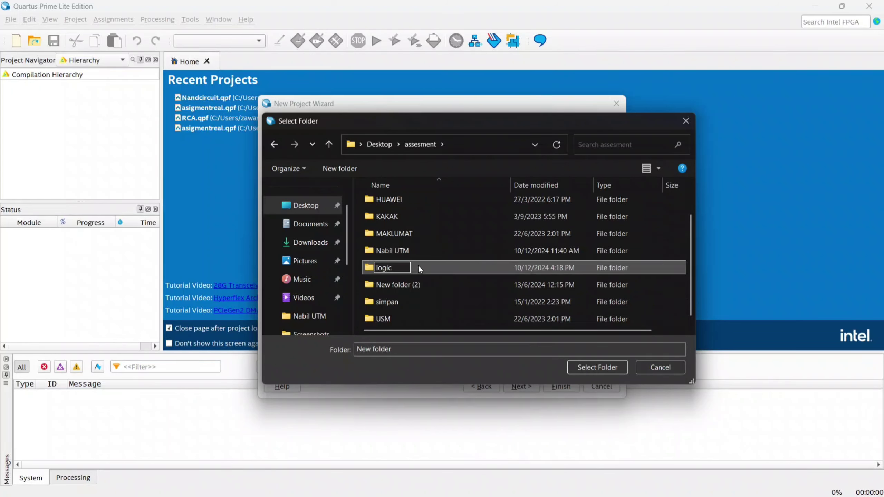
{"action": "type", "text": "cicuit"}
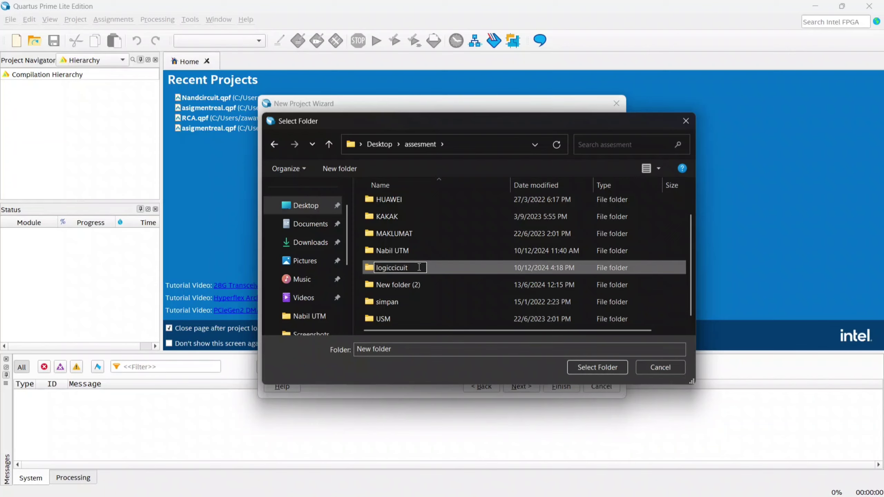
{"action": "type", "text": "r"}
{"action": "key", "text": "Return"}
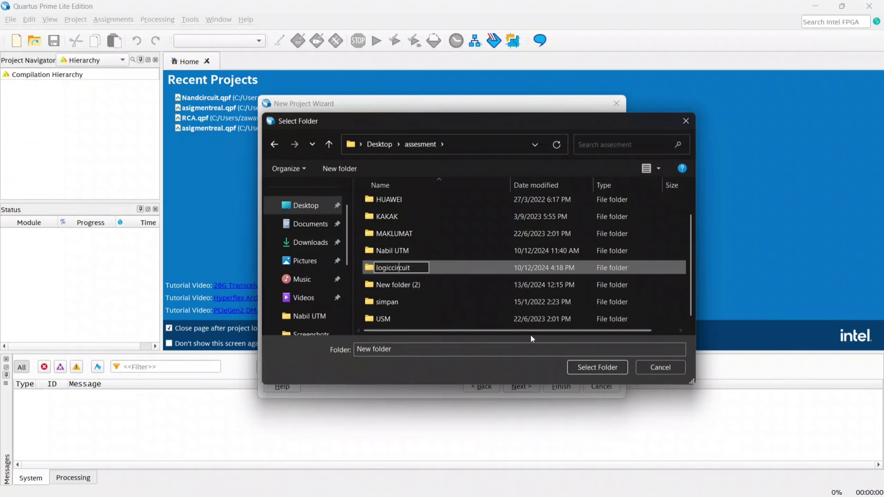
{"action": "double_click", "coordinate": [482, 272]}
{"action": "left_click", "coordinate": [574, 367]}
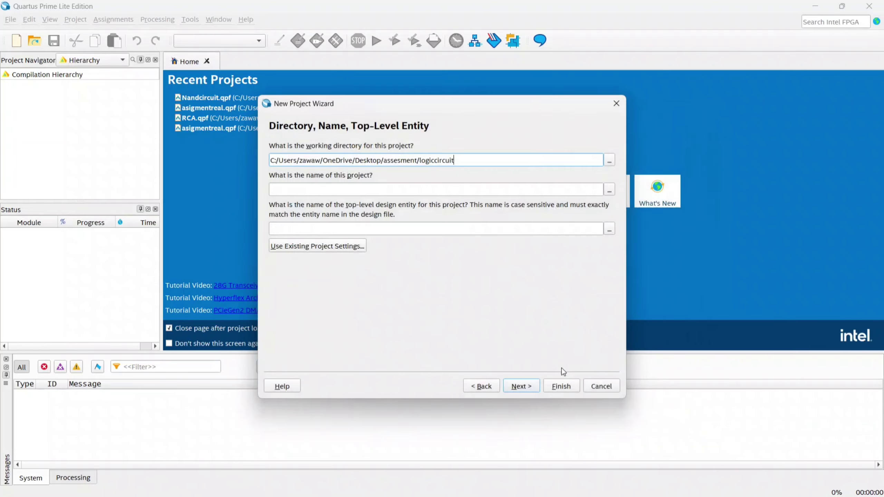
Name the project basicgate and create it as an empty project without adding design files.
{"action": "left_click", "coordinate": [400, 189]}
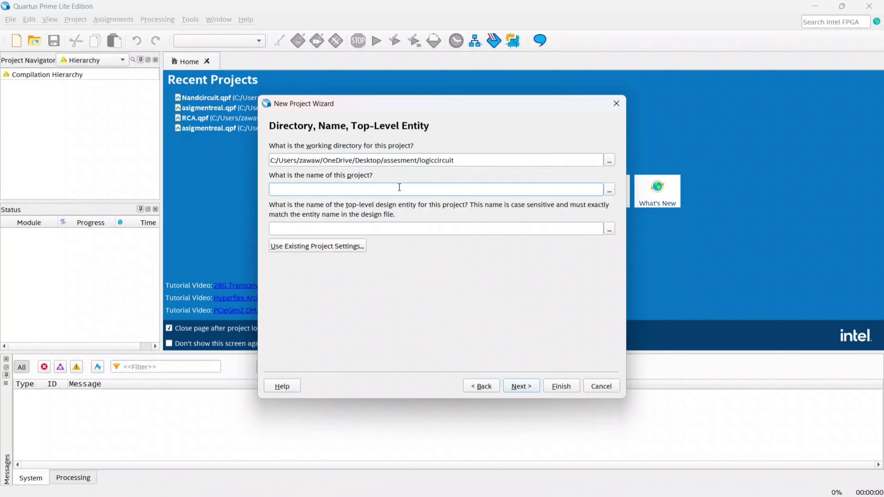
{"action": "type", "text": "basicgate"}
{"action": "left_click", "coordinate": [521, 386]}
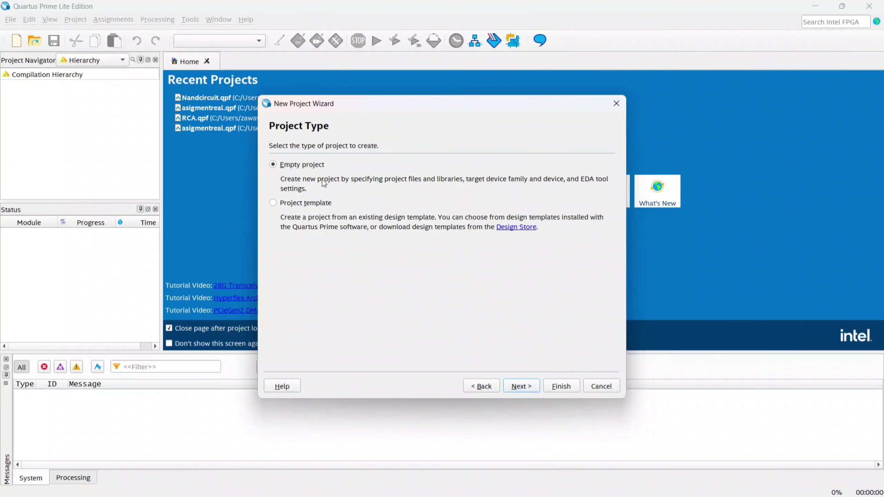
{"action": "left_click", "coordinate": [521, 385]}
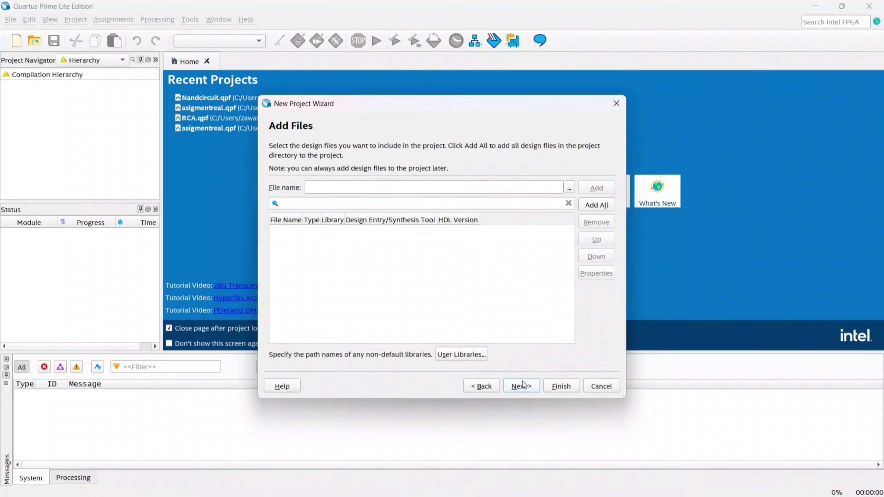
{"action": "left_click", "coordinate": [530, 387]}
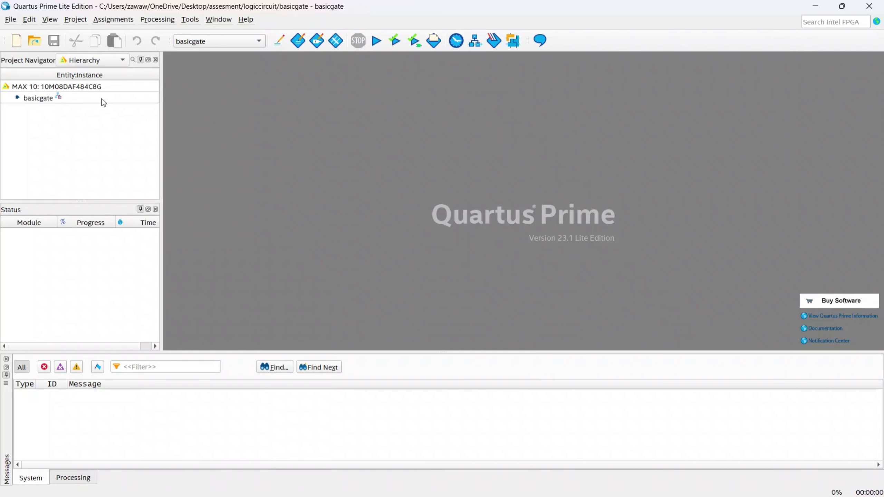
Create a new Block Diagram/Schematic file in the project.
{"action": "left_click", "coordinate": [19, 41]}
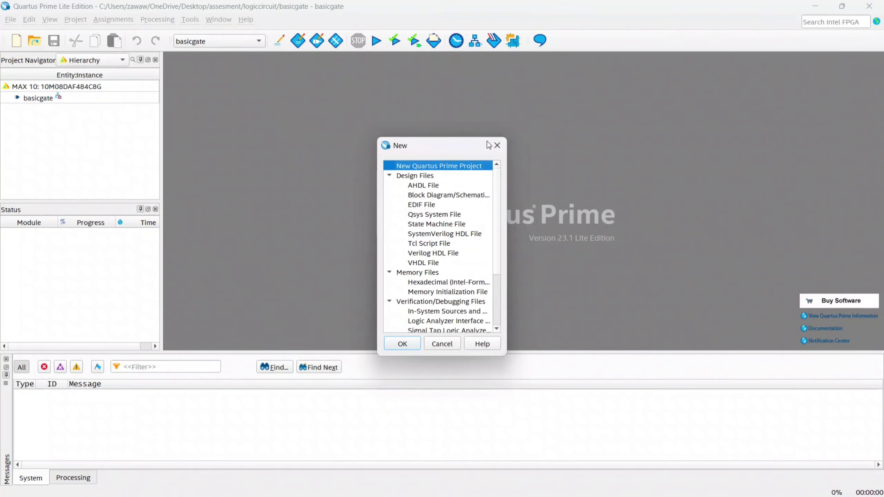
{"action": "left_click", "coordinate": [497, 146]}
{"action": "left_click", "coordinate": [15, 21]}
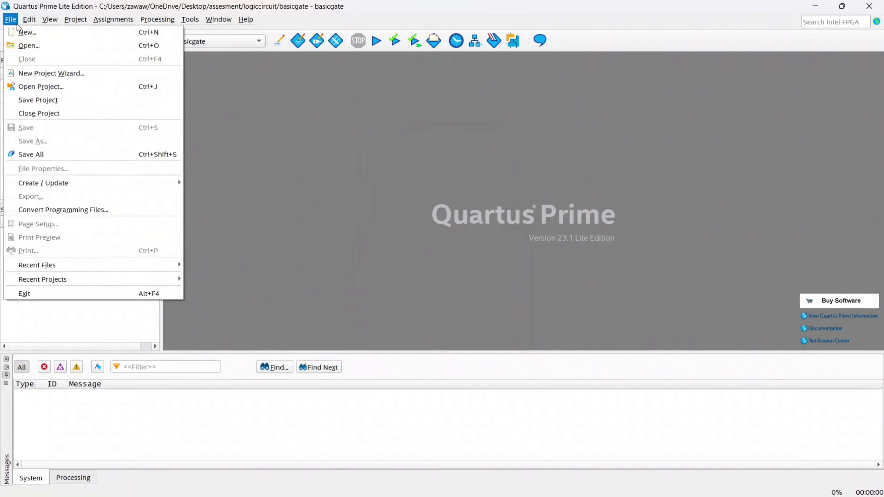
{"action": "left_click", "coordinate": [32, 32]}
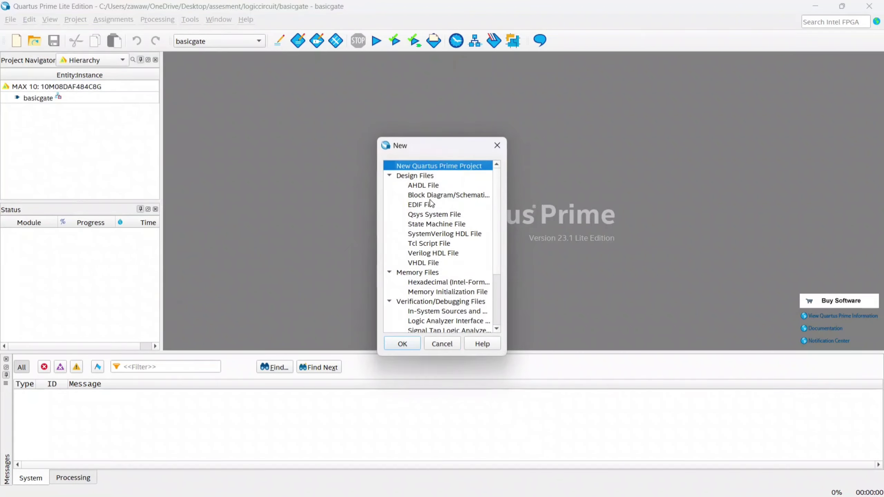
{"action": "left_click", "coordinate": [460, 198]}
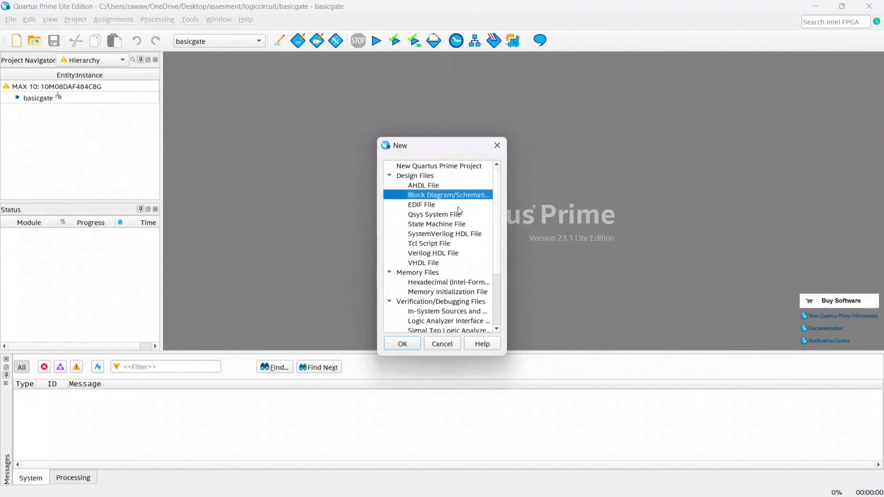
{"action": "left_click", "coordinate": [403, 344]}
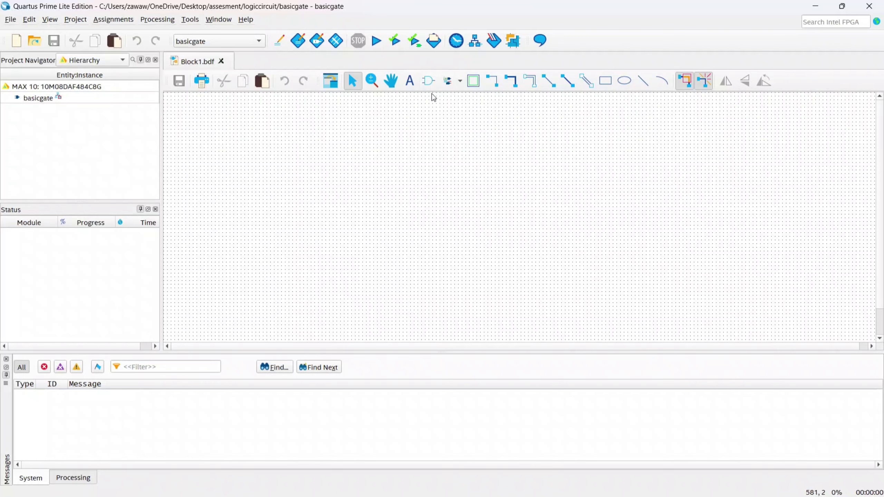
Place one input pin from the primitives pin library in the upper-left area of the schematic, with repeat-insert mode off.
{"action": "left_click", "coordinate": [429, 80]}
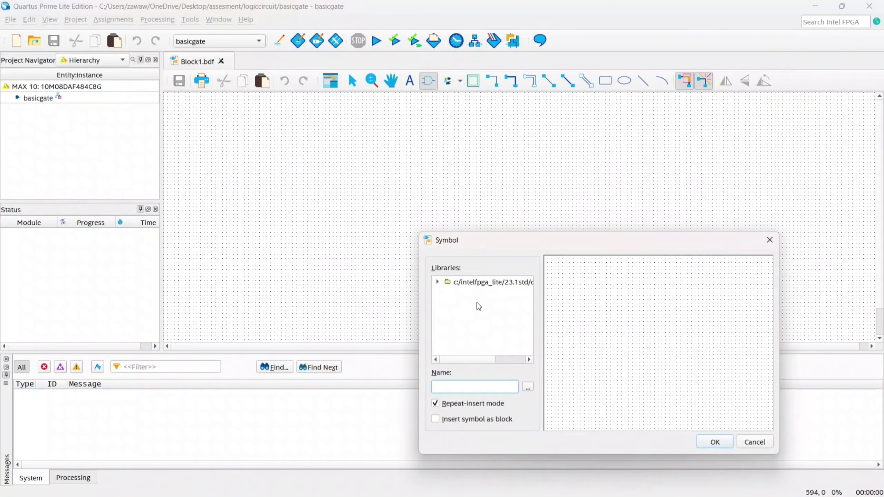
{"action": "left_click", "coordinate": [438, 283]}
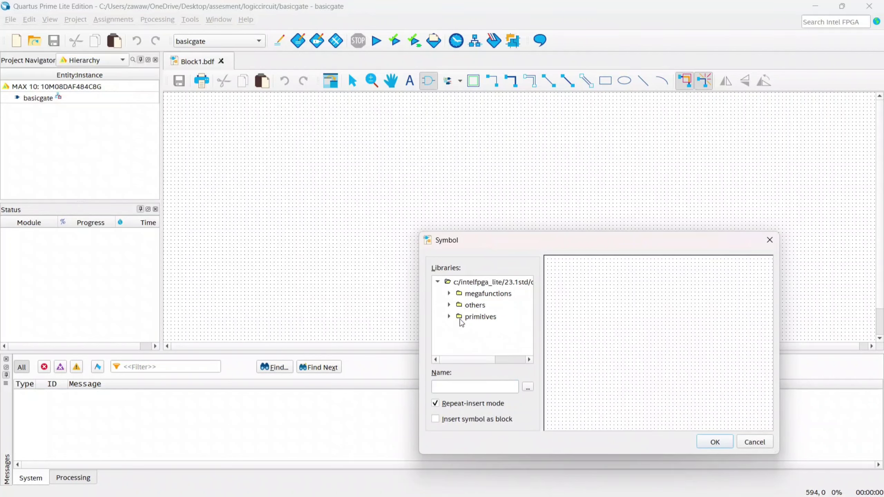
{"action": "left_click", "coordinate": [449, 305]}
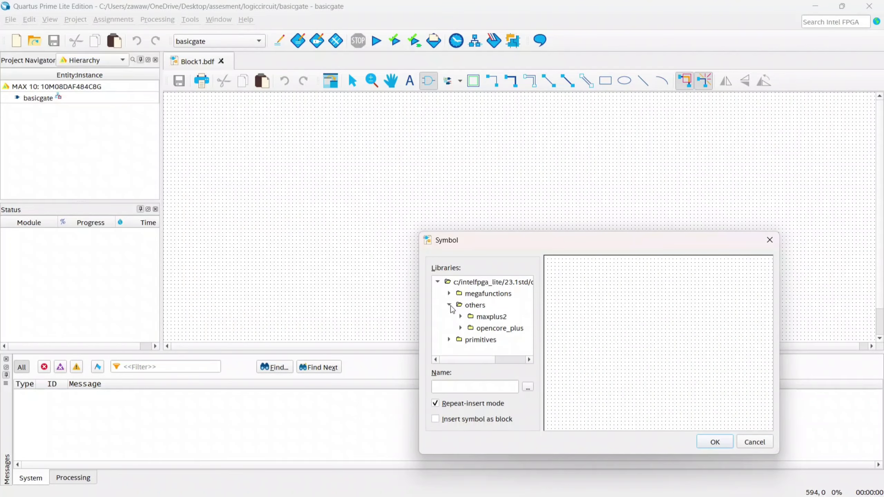
{"action": "left_click", "coordinate": [450, 305]}
{"action": "left_click", "coordinate": [449, 316]}
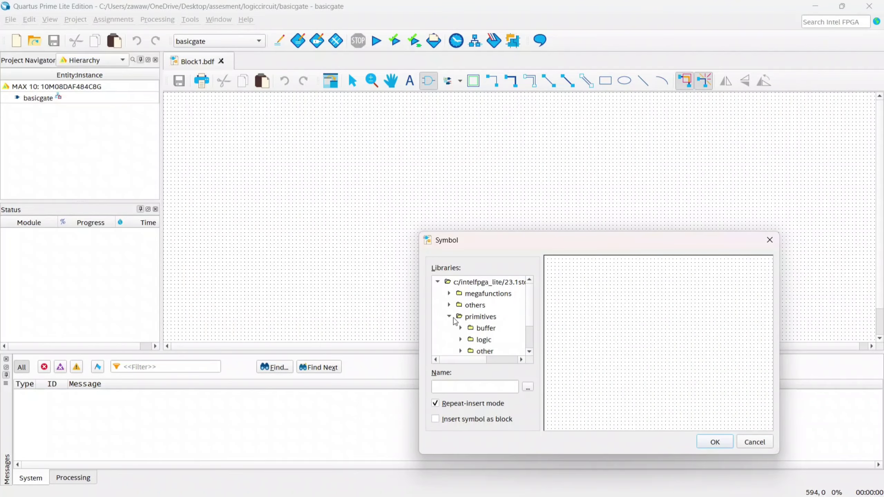
{"action": "scroll", "coordinate": [455, 321], "scroll_direction": "down", "scroll_amount": 1}
{"action": "left_click", "coordinate": [461, 329]}
{"action": "scroll", "coordinate": [470, 328], "scroll_direction": "down", "scroll_amount": 1}
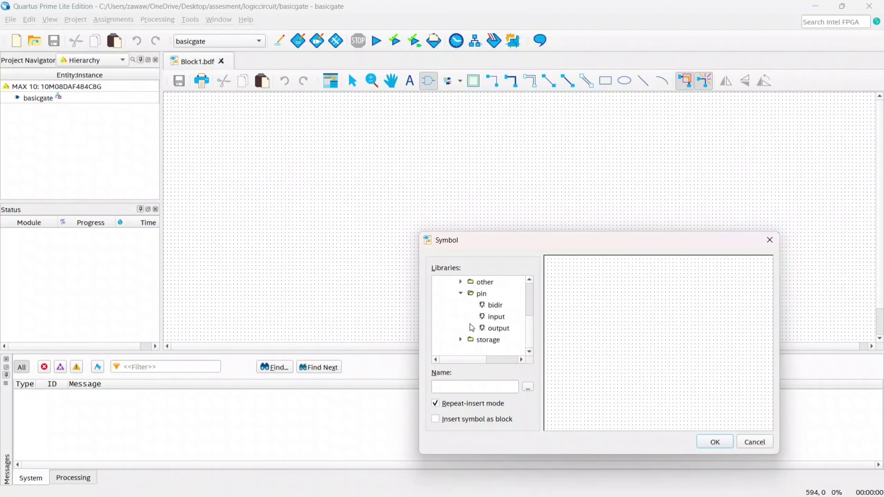
{"action": "left_click", "coordinate": [497, 318]}
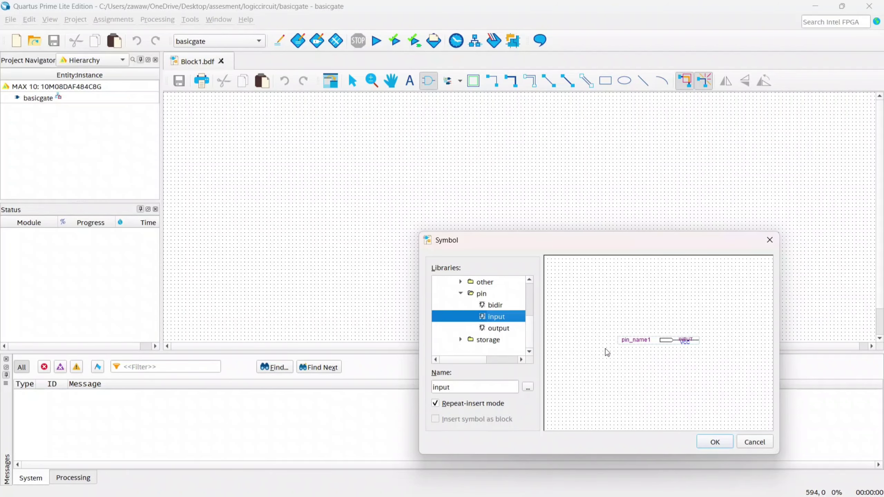
{"action": "left_click", "coordinate": [487, 404]}
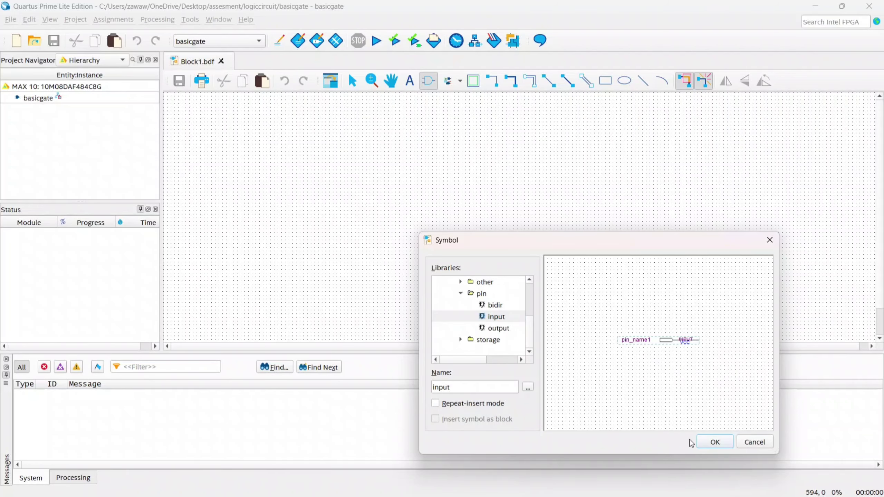
{"action": "left_click", "coordinate": [720, 445]}
{"action": "left_click", "coordinate": [306, 170]}
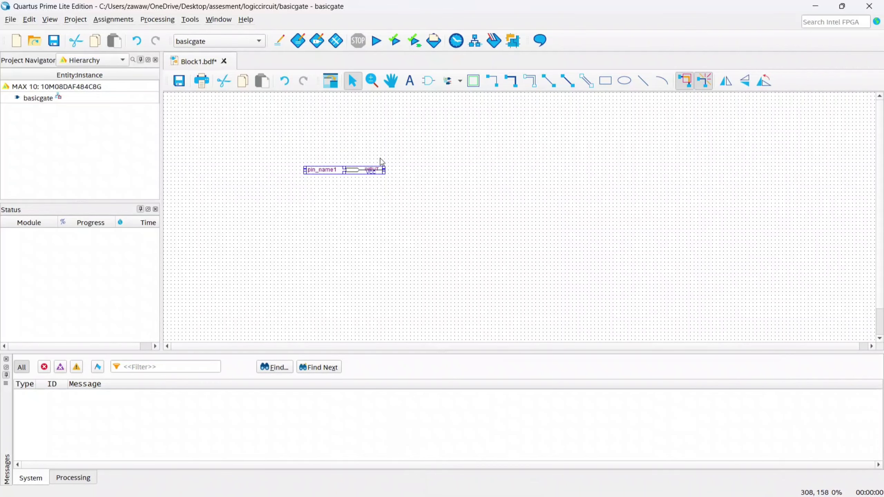
Place three more input pins in a column below the first one, using repeat-insert mode.
{"action": "left_click", "coordinate": [428, 81]}
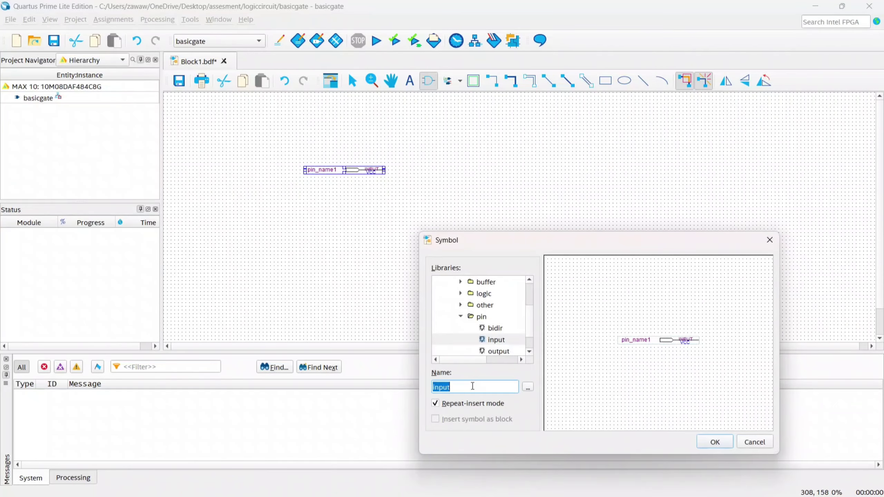
{"action": "type", "text": "input"}
{"action": "left_click", "coordinate": [728, 445]}
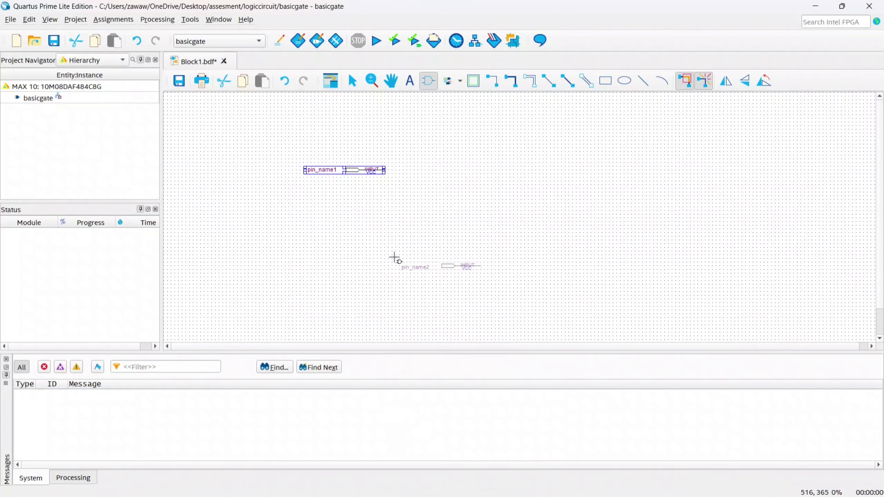
{"action": "left_click", "coordinate": [303, 195]}
{"action": "left_click", "coordinate": [304, 217]}
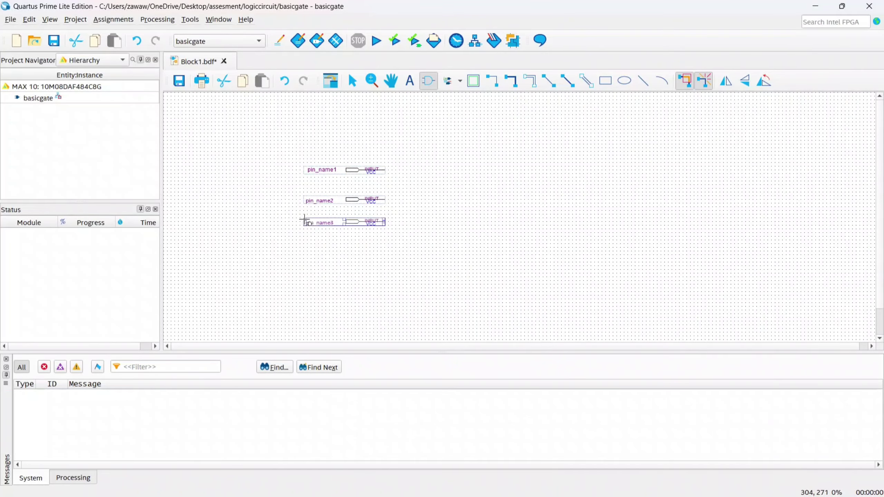
{"action": "left_click", "coordinate": [308, 243]}
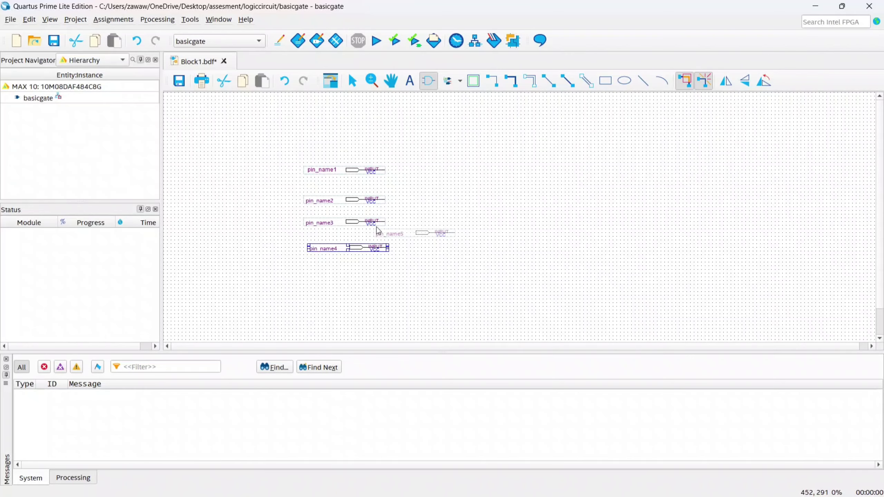
{"action": "key", "text": "Escape"}
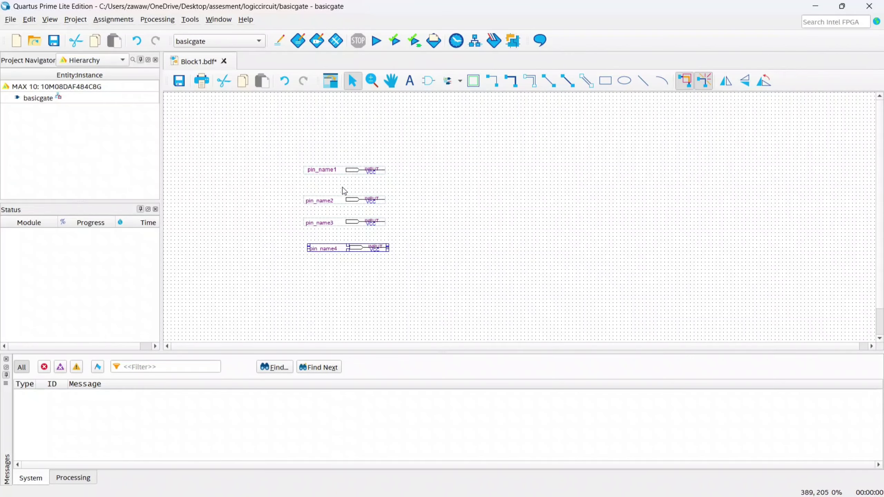
Rename the topmost input pin as "R (water intensity)".
{"action": "scroll", "coordinate": [320, 184], "scroll_direction": "up", "scroll_amount": 3, "text": "ctrl"}
{"action": "double_click", "coordinate": [333, 160]}
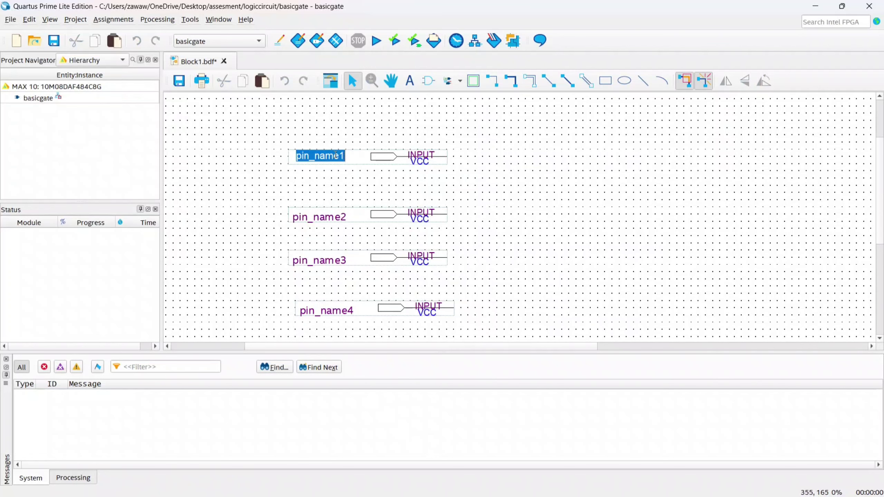
{"action": "type", "text": "R 9"}
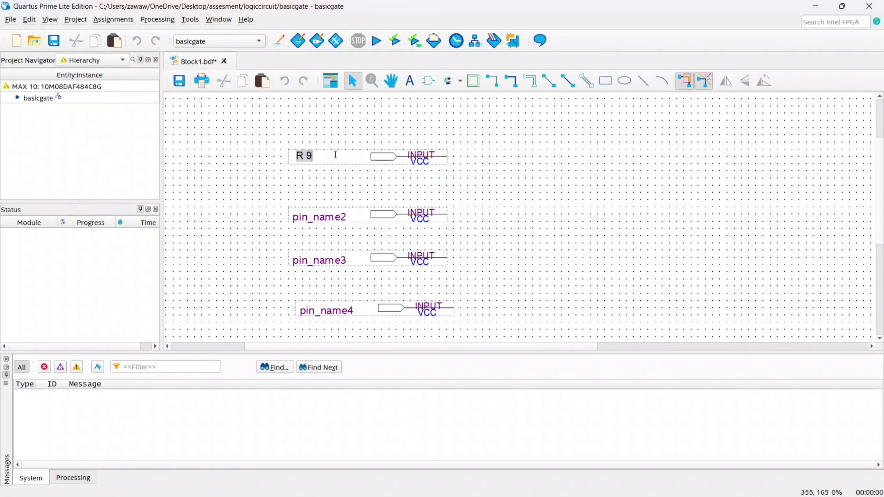
{"action": "key", "text": "BackSpace"}
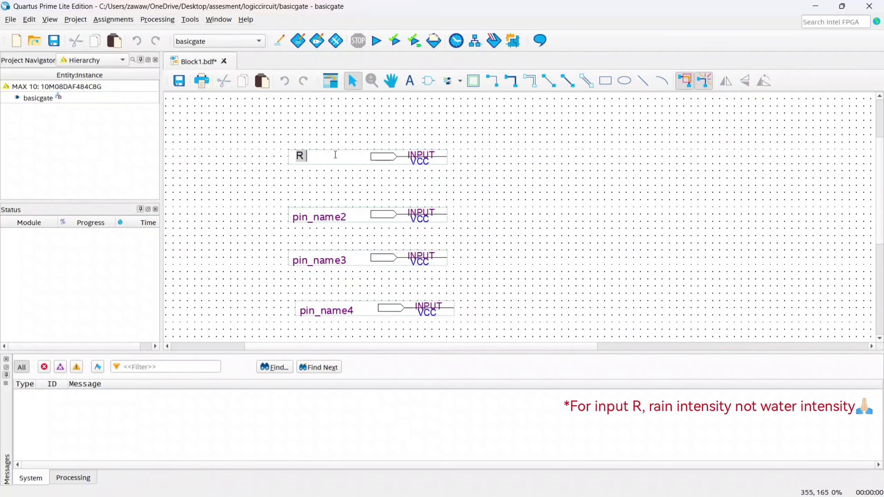
{"action": "type", "text": "(water"}
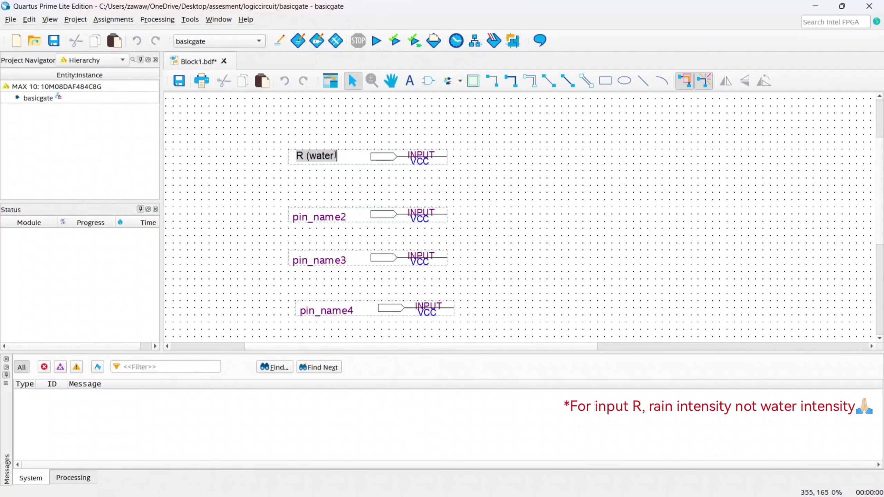
{"action": "type", "text": " intensity)"}
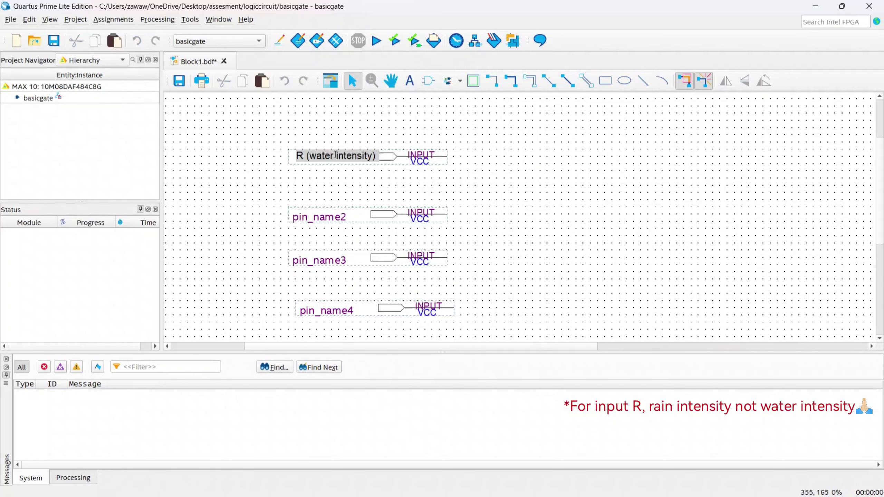
Rename the second input pin from the top as "W (wind intensity)".
{"action": "double_click", "coordinate": [317, 217]}
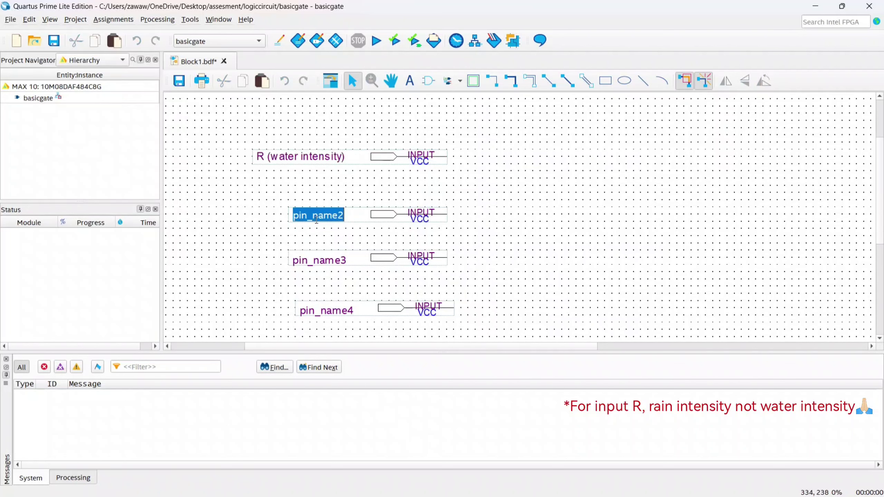
{"action": "type", "text": "W"}
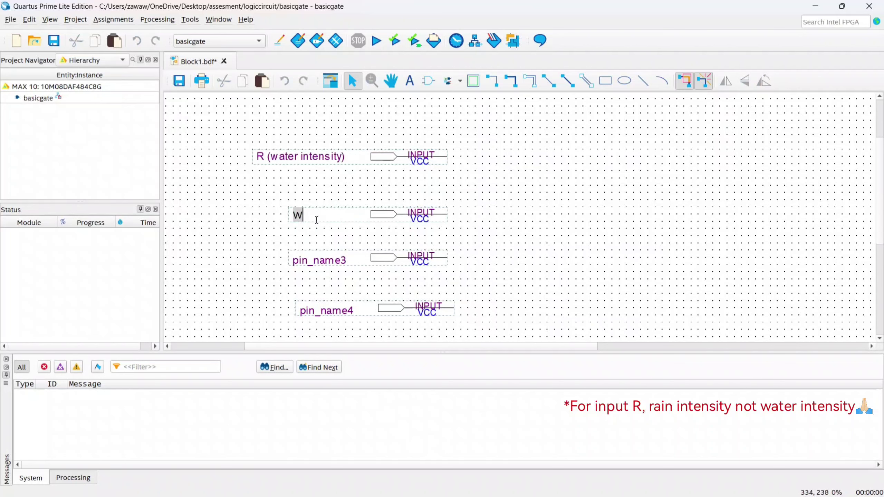
{"action": "type", "text": " (wind "}
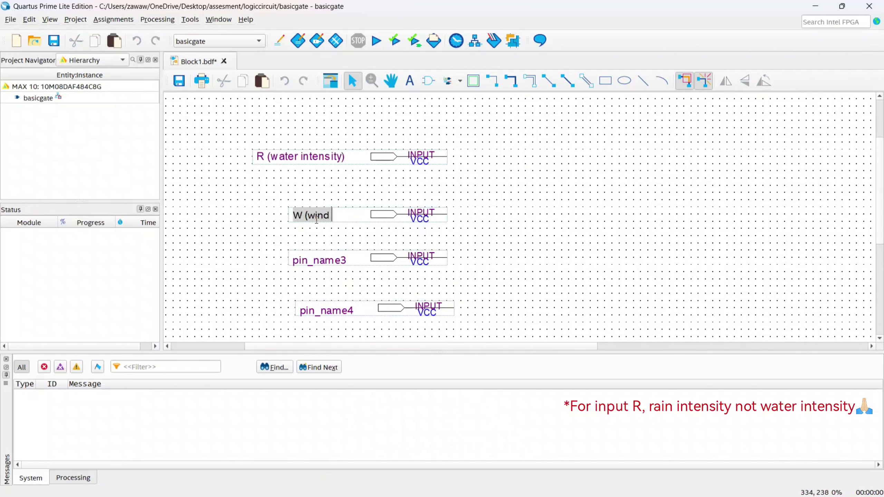
{"action": "type", "text": "intens"}
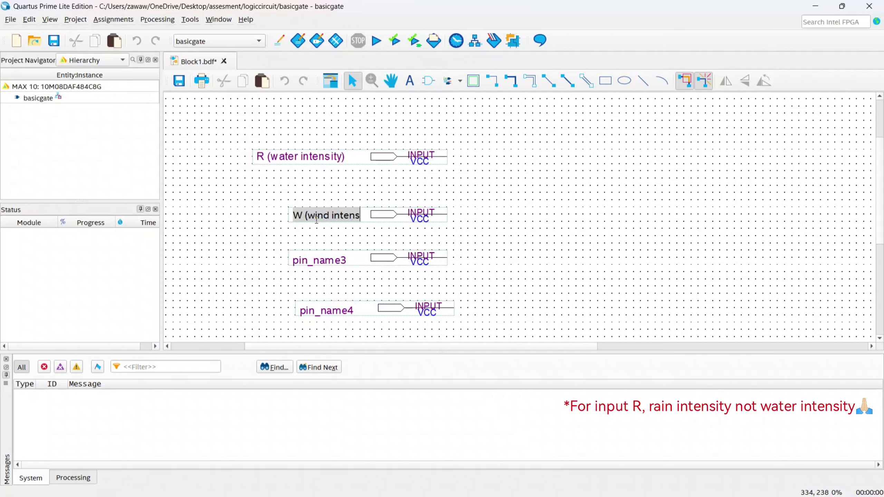
{"action": "type", "text": "ity)"}
Rename the third input pin as "L (water level)" and the fourth as "P ( power supply)".
{"action": "double_click", "coordinate": [319, 259]}
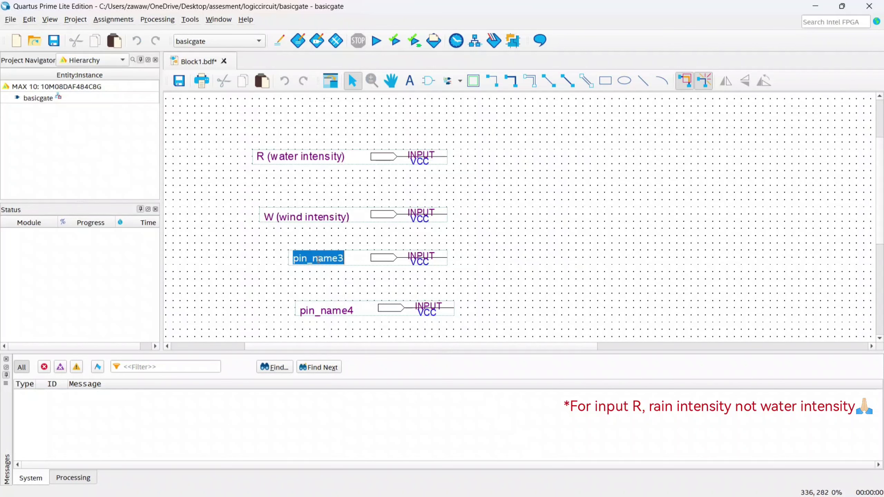
{"action": "type", "text": "L ("}
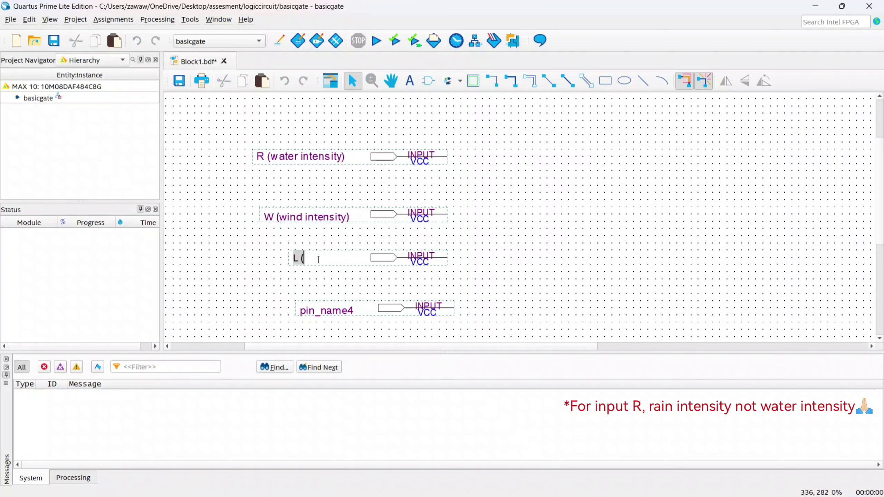
{"action": "type", "text": "water level)"}
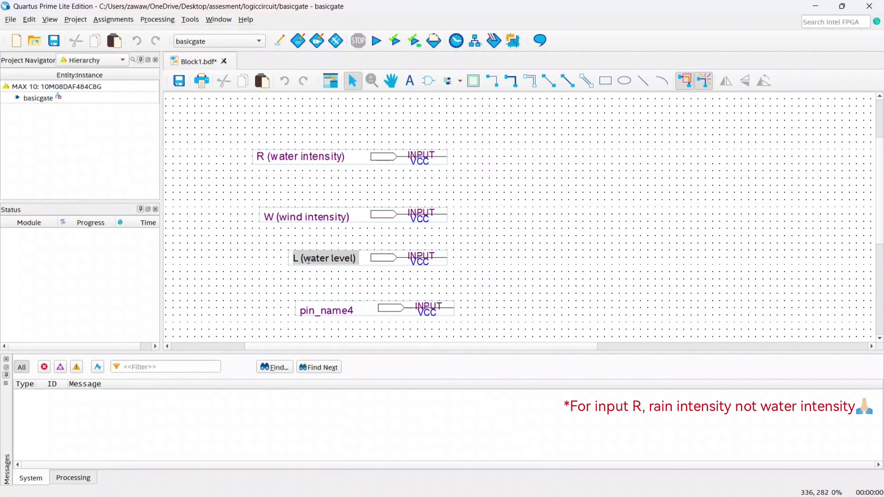
{"action": "double_click", "coordinate": [322, 315]}
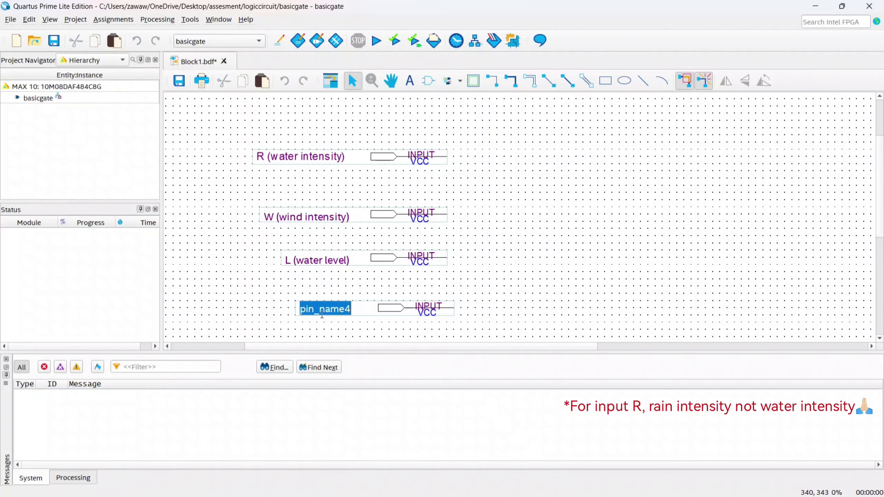
{"action": "type", "text": "P (p"}
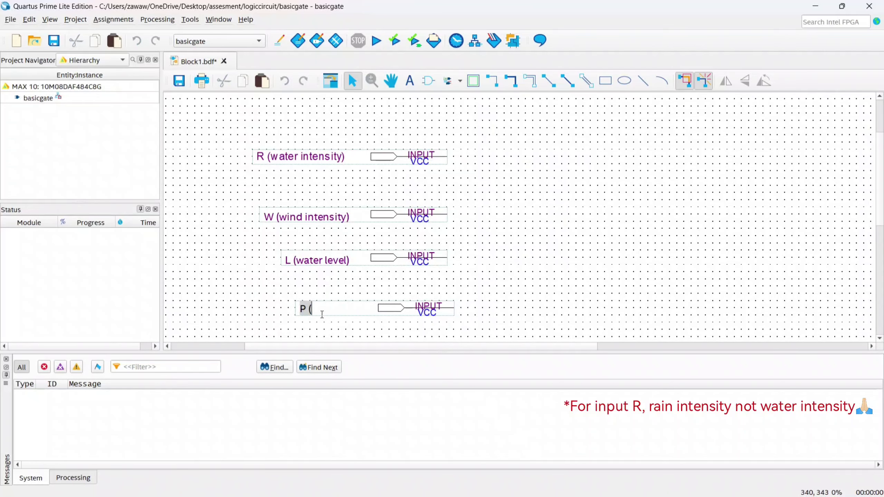
{"action": "type", "text": "ower supply"}
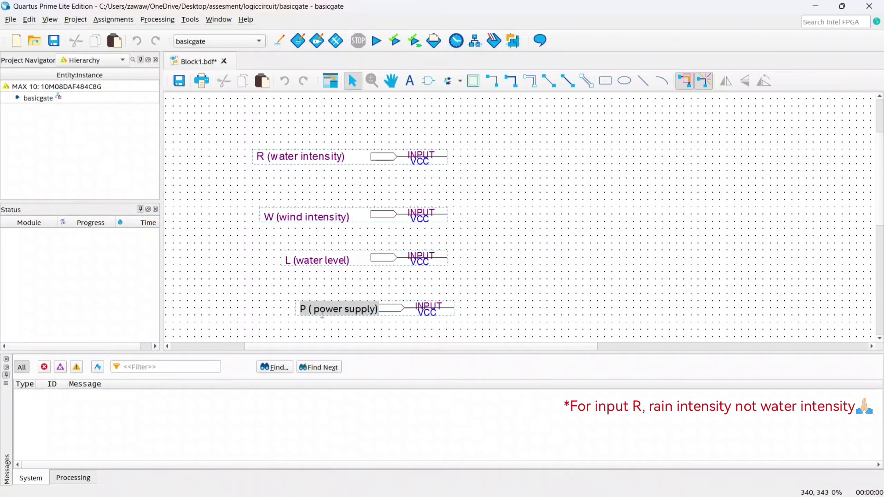
{"action": "left_click", "coordinate": [573, 244]}
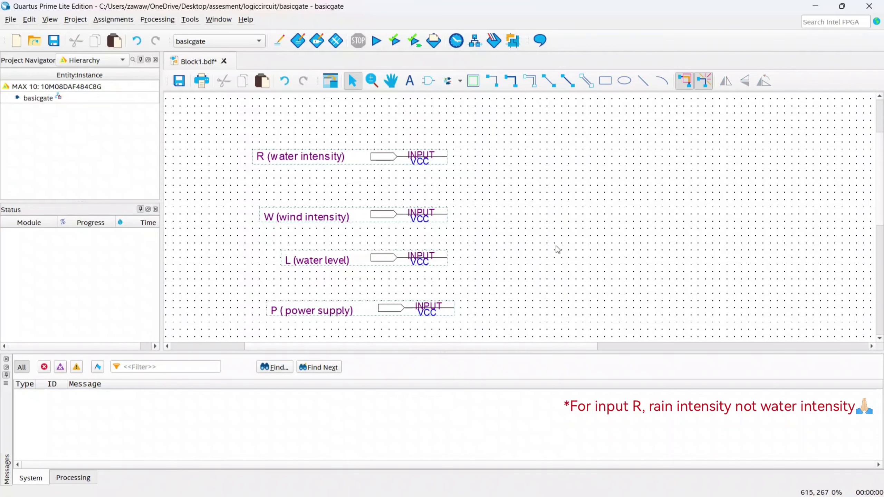
Move the L (water level) input pin between the R (water intensity) and W (wind intensity) pins.
{"action": "scroll", "coordinate": [553, 230], "scroll_direction": "down", "scroll_amount": 2, "text": "ctrl"}
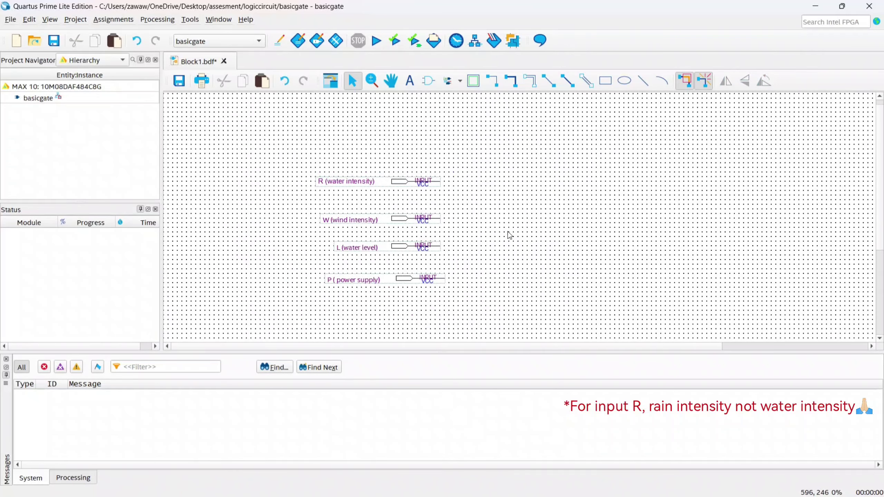
{"action": "left_click_drag", "start_coordinate": [497, 347], "coordinate": [549, 351]}
{"action": "scroll", "coordinate": [445, 264], "scroll_direction": "up", "scroll_amount": 1, "text": "ctrl"}
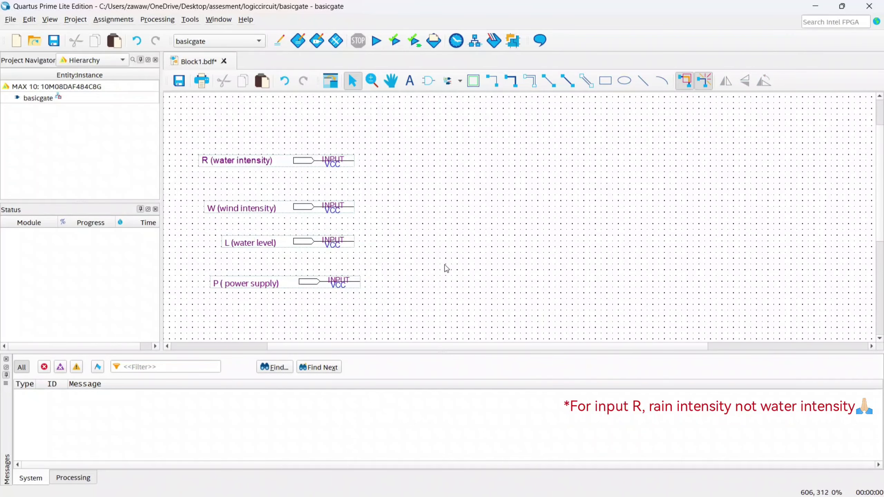
{"action": "left_click_drag", "start_coordinate": [268, 246], "coordinate": [310, 247]}
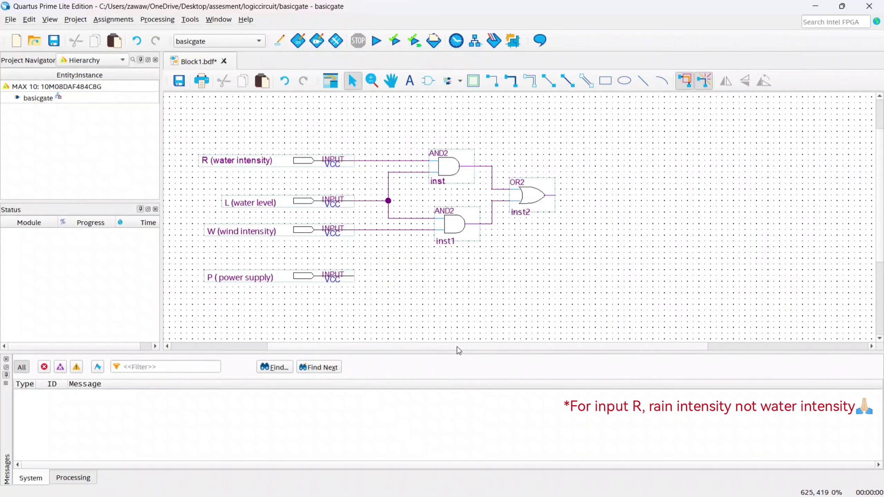
Place four output pins in a column to the right of the OR2 gate, using repeat-insert mode.
{"action": "left_click_drag", "start_coordinate": [458, 346], "coordinate": [536, 348]}
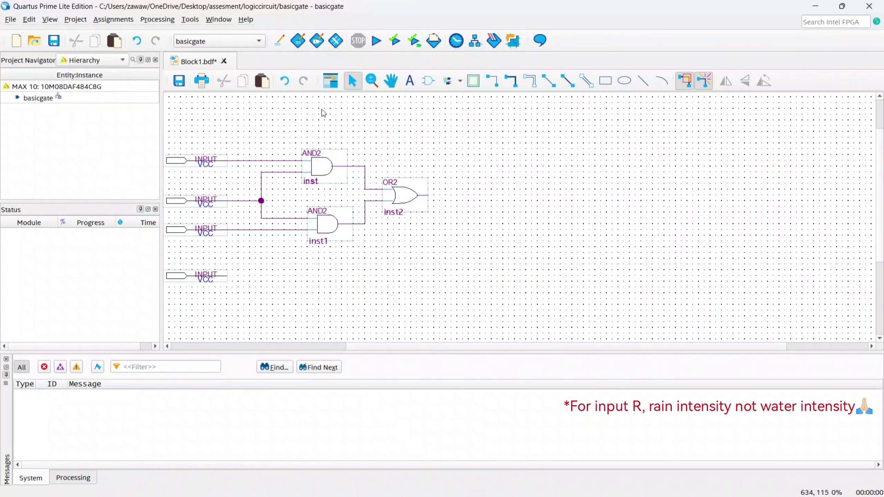
{"action": "left_click", "coordinate": [431, 83]}
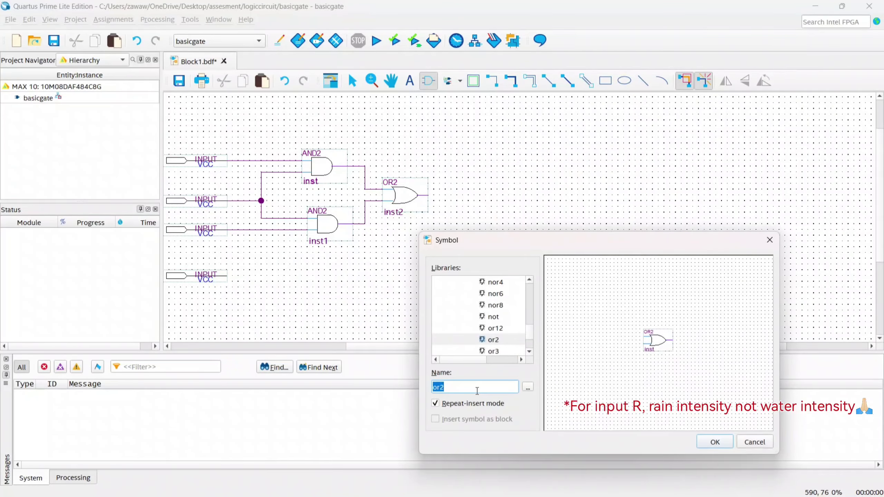
{"action": "type", "text": "output"}
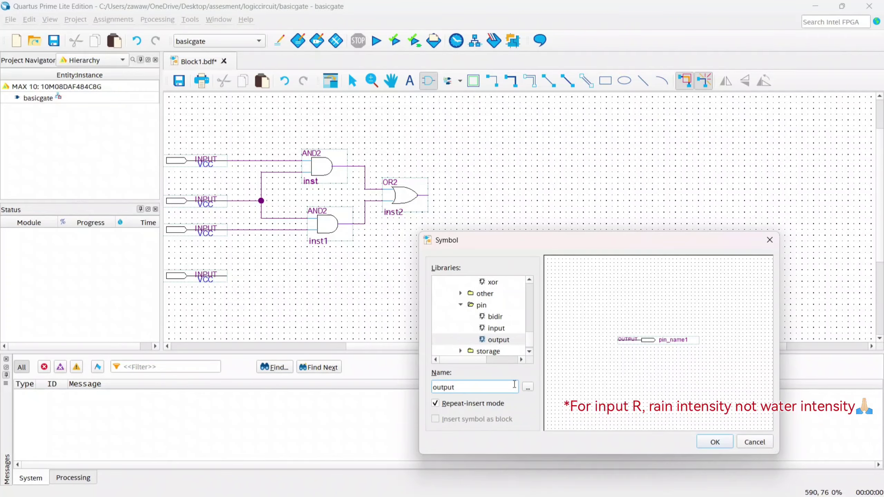
{"action": "left_click", "coordinate": [723, 442]}
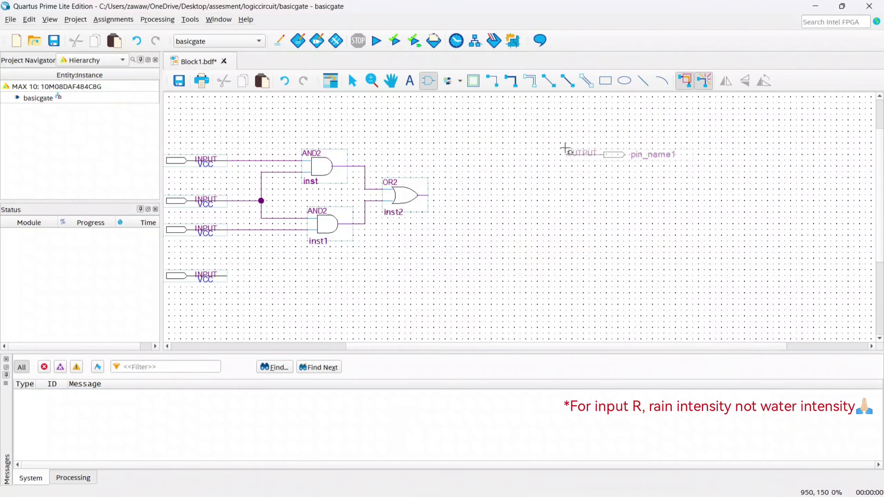
{"action": "left_click", "coordinate": [546, 155]}
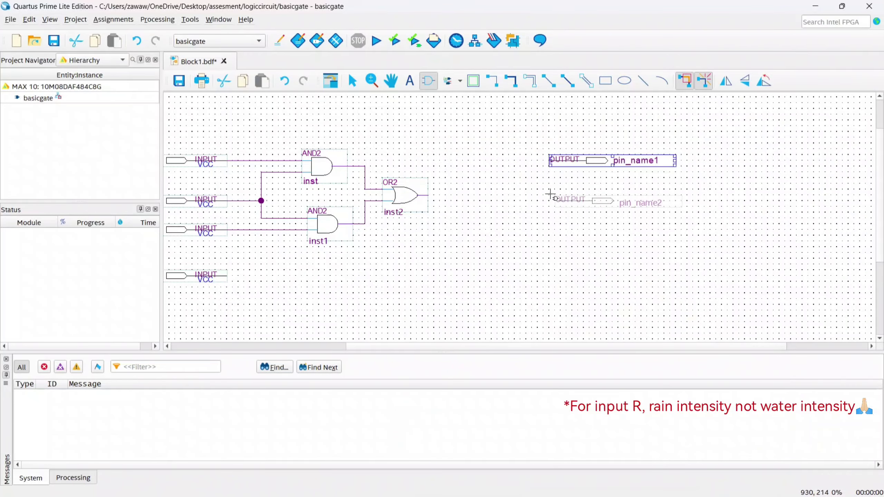
{"action": "left_click", "coordinate": [551, 189]}
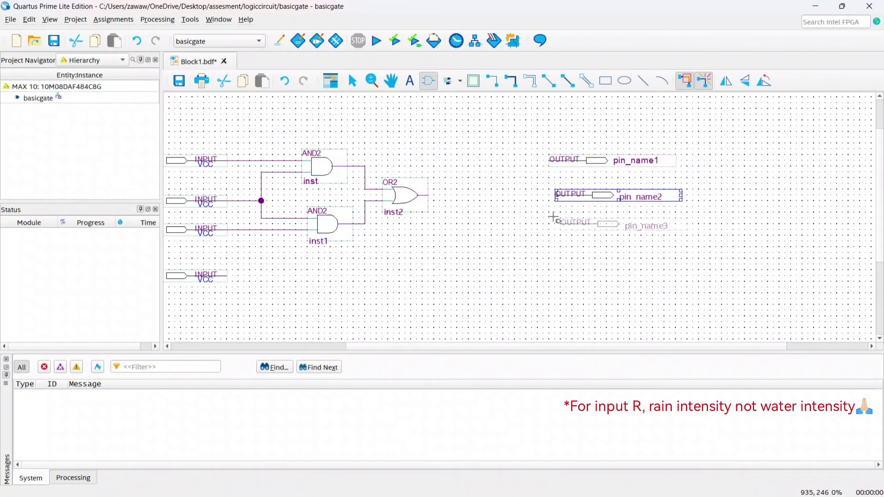
{"action": "left_click", "coordinate": [554, 220]}
{"action": "left_click", "coordinate": [555, 257]}
{"action": "key", "text": "Escape"}
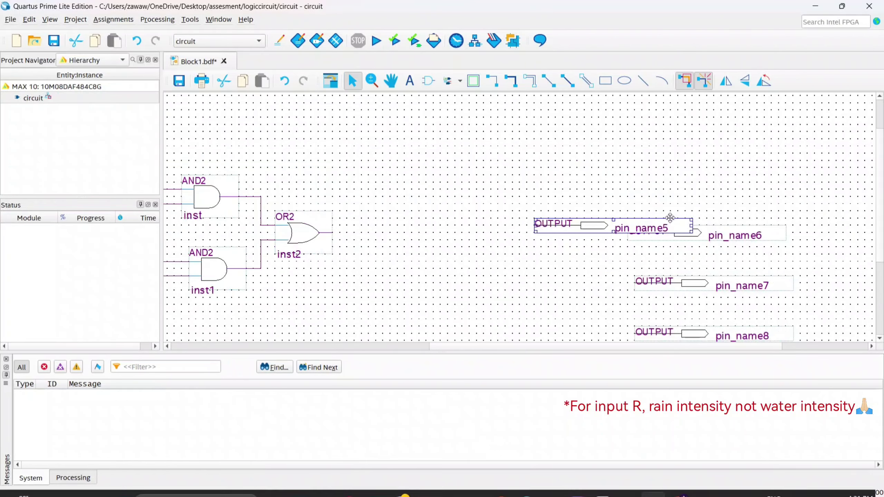
Rename the topmost output pin, pin_name5, as "F ( flood risk LED indicator )".
{"action": "double_click", "coordinate": [665, 227]}
{"action": "double_click", "coordinate": [465, 210]}
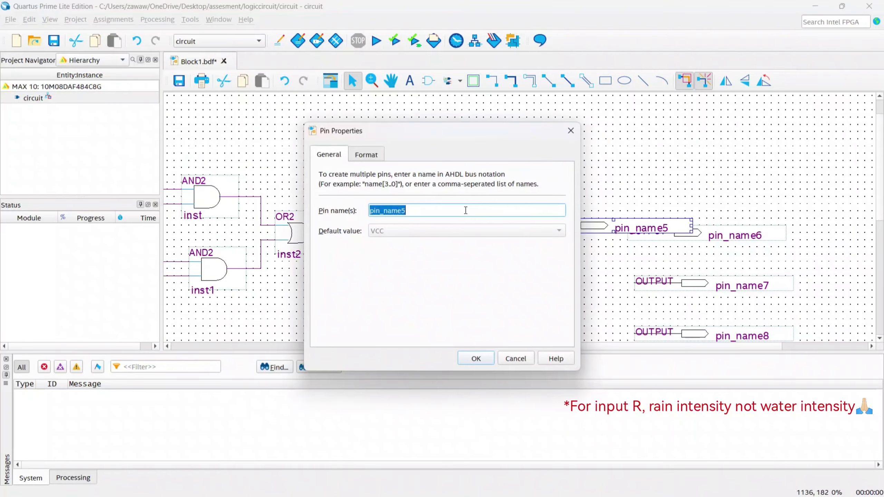
{"action": "type", "text": "F ( f"}
{"action": "key", "text": "BackSpace"}
{"action": "type", "text": "ood risk Led"}
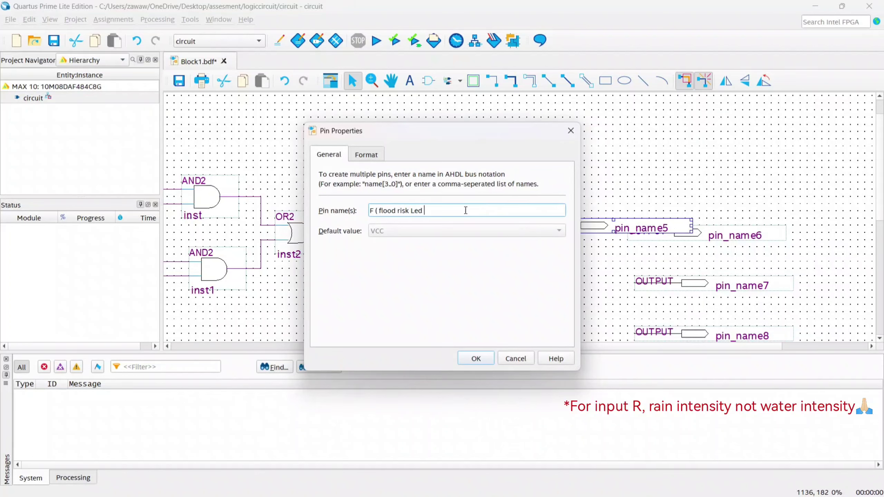
{"action": "key", "text": "BackSpace"}
{"action": "key", "text": "BackSpace"}
{"action": "type", "text": "ED"}
{"action": "key", "text": "BackSpace"}
{"action": "key", "text": "BackSpace"}
{"action": "type", "text": "ED indicator )"}
{"action": "left_click", "coordinate": [476, 359]}
Move output pin pin_name6 closer beneath the F output pin and rename it as "A ( Flood Alarm )".
{"action": "left_click_drag", "start_coordinate": [738, 244], "coordinate": [691, 266]}
{"action": "double_click", "coordinate": [691, 266]}
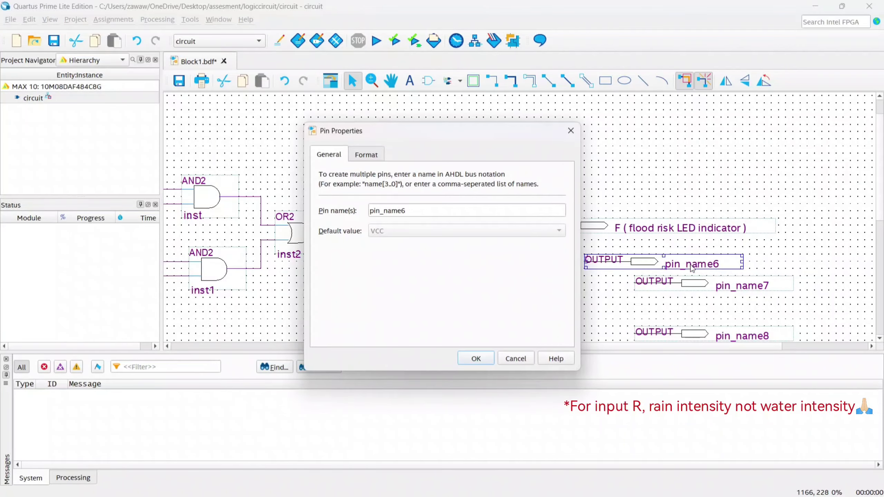
{"action": "double_click", "coordinate": [433, 213]}
{"action": "type", "text": "A"}
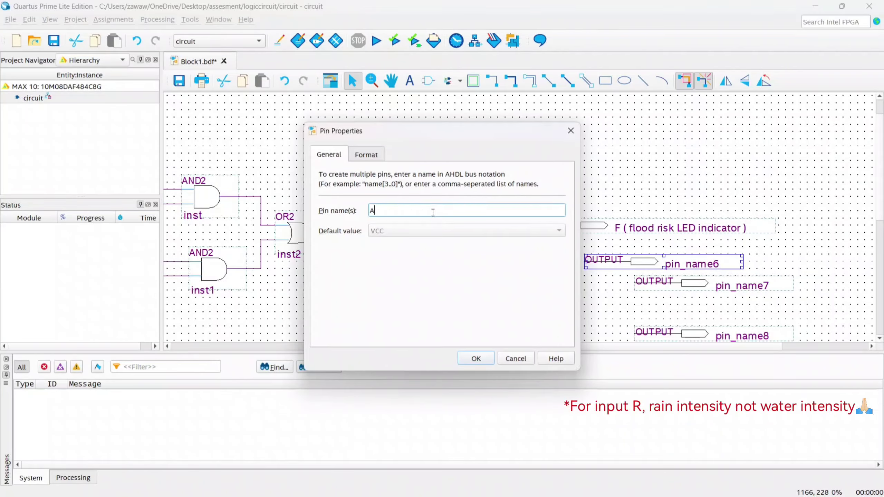
{"action": "type", "text": " ( Flood Alarm )"}
{"action": "left_click", "coordinate": [465, 363]}
Move output pin pin_name7 slightly below the A output pin and rename it as "E ( Evacuation Warning )".
{"action": "left_click", "coordinate": [693, 292]}
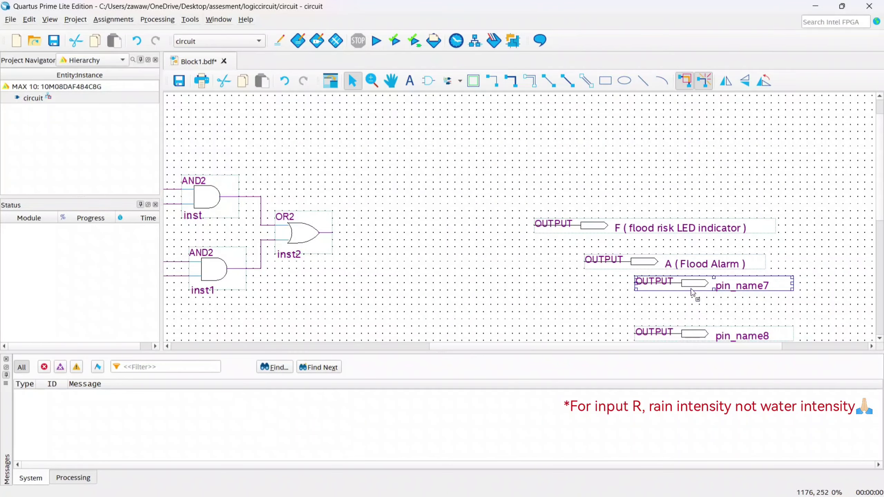
{"action": "left_click_drag", "start_coordinate": [692, 292], "coordinate": [606, 299]}
{"action": "double_click", "coordinate": [647, 295]}
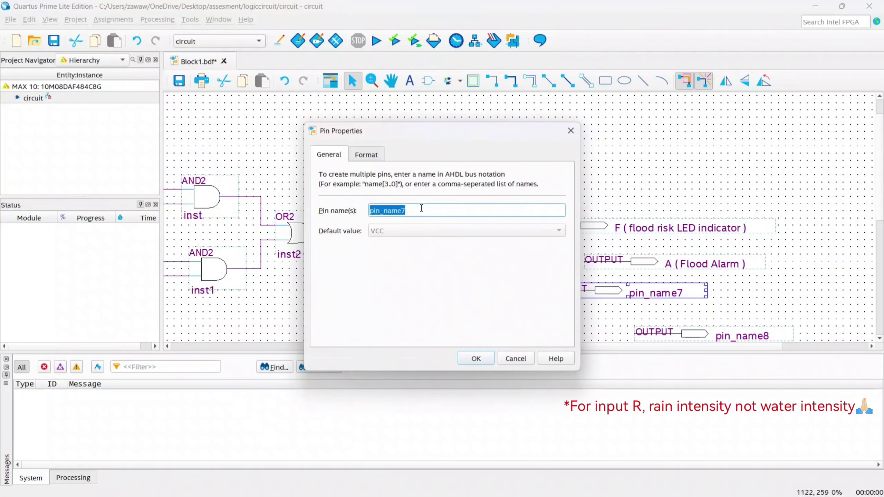
{"action": "type", "text": "E ( Evacuation"}
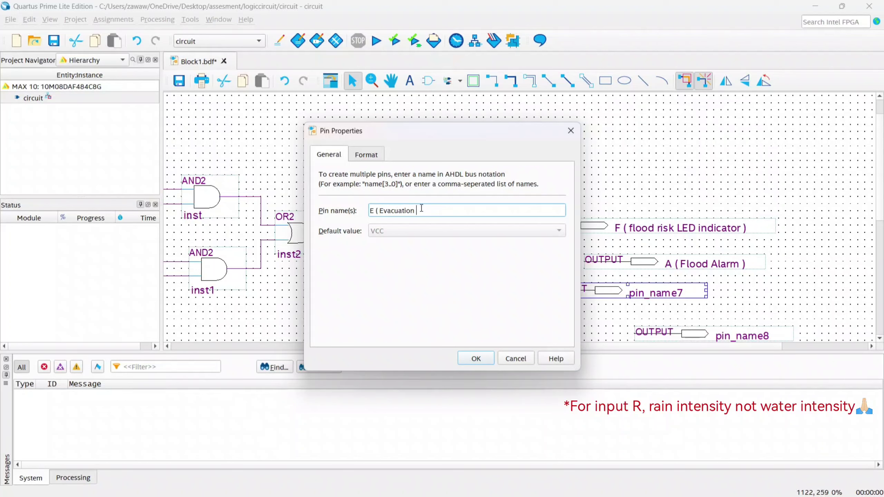
{"action": "type", "text": " Warning"}
{"action": "left_click", "coordinate": [483, 361]}
Shift output pin pin_name8 toward the gates, beneath the E pin, and rename it as "D ( emergency service notification )".
{"action": "scroll", "coordinate": [724, 326], "scroll_direction": "down", "scroll_amount": 3}
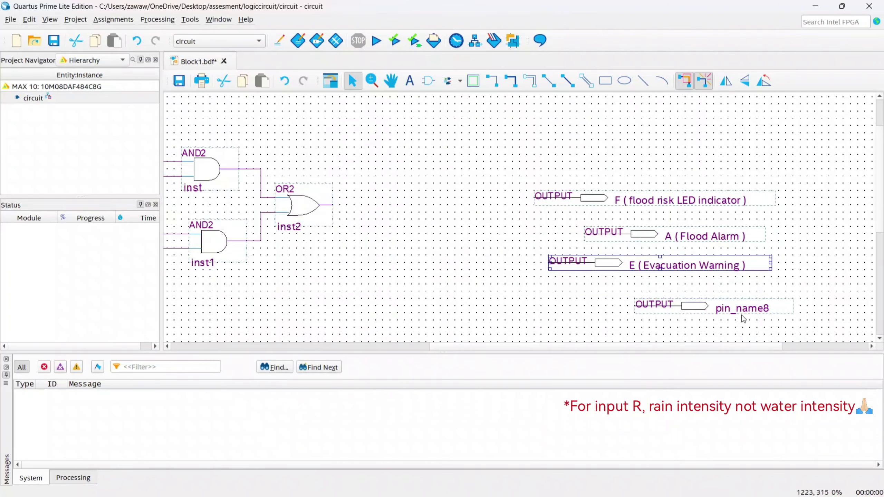
{"action": "left_click_drag", "start_coordinate": [719, 257], "coordinate": [618, 261], "text": "ctrl"}
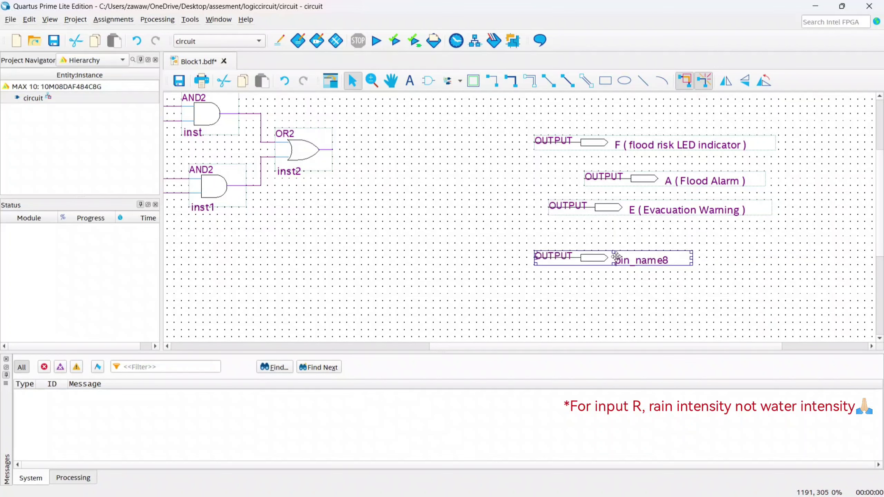
{"action": "double_click", "coordinate": [665, 262]}
{"action": "double_click", "coordinate": [432, 211]}
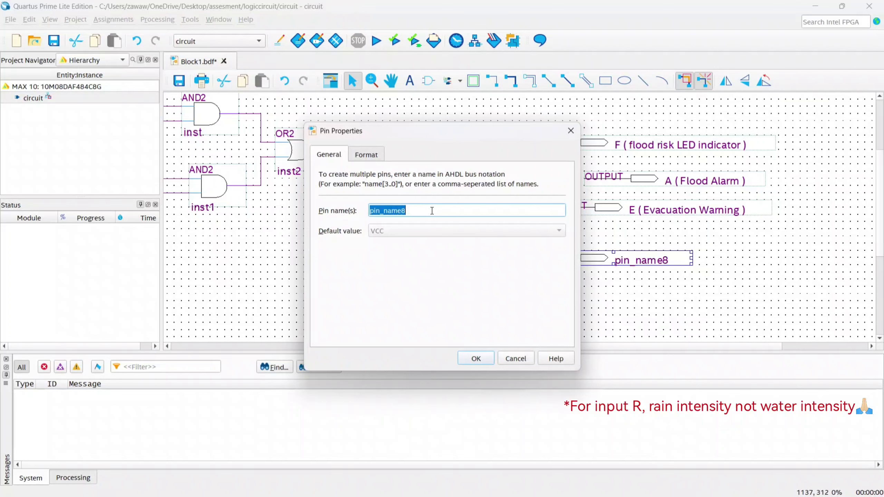
{"action": "type", "text": "D ( emergency"}
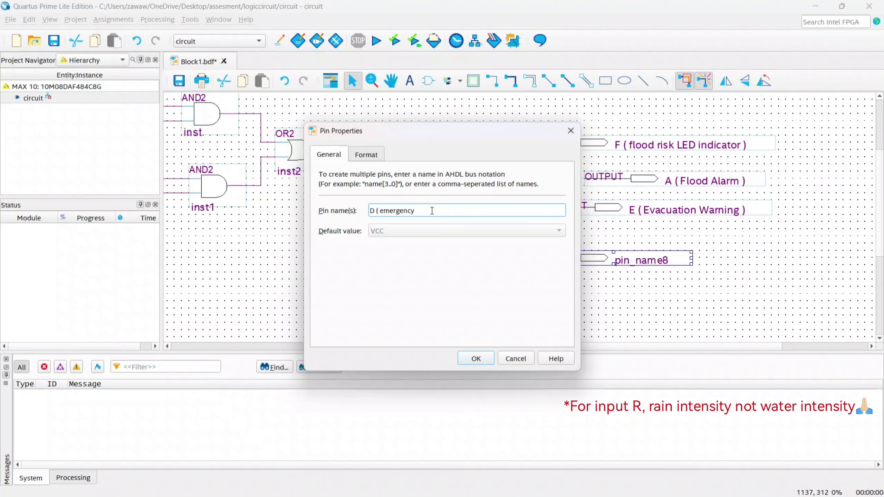
{"action": "type", "text": " service notification"}
{"action": "left_click", "coordinate": [481, 358]}
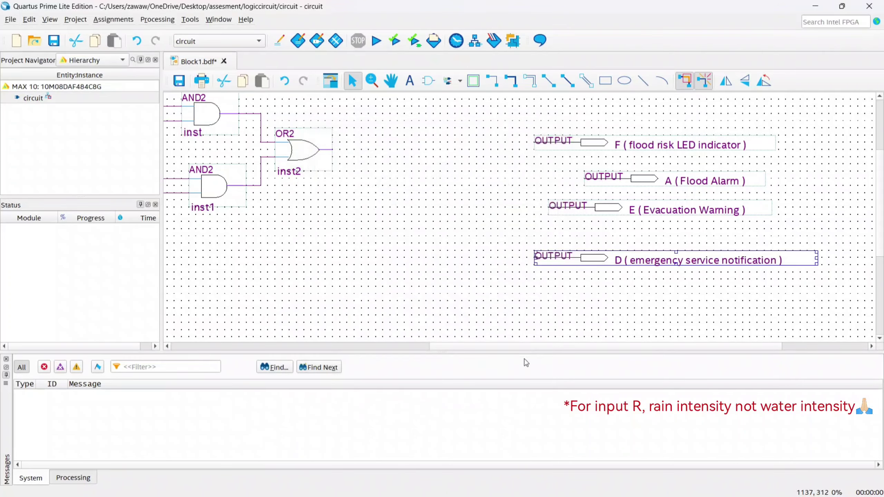
Align the F ( flood risk LED indicator ) pin with the OR2 gate's output and wire the two together.
{"action": "scroll", "coordinate": [628, 257], "scroll_direction": "down", "scroll_amount": 1, "text": "ctrl"}
{"action": "scroll", "coordinate": [629, 258], "scroll_direction": "down", "scroll_amount": 1, "text": "ctrl"}
{"action": "scroll", "coordinate": [628, 257], "scroll_direction": "up", "scroll_amount": 1, "text": "ctrl"}
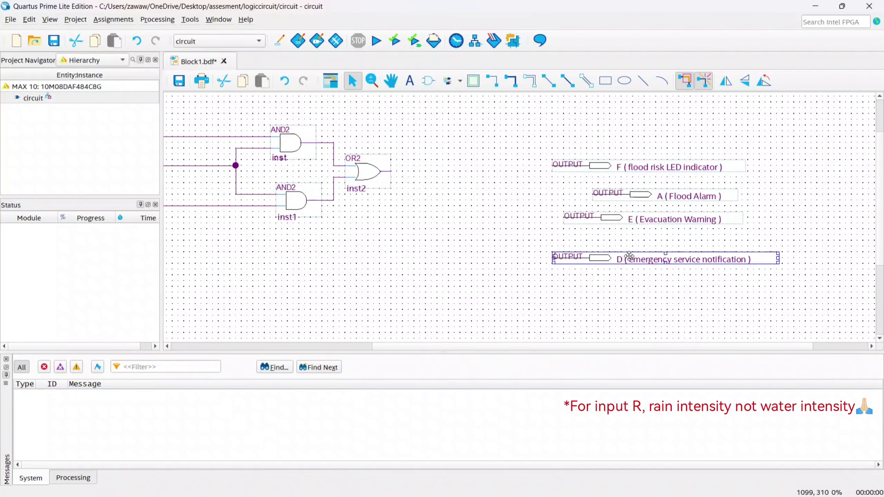
{"action": "left_click_drag", "start_coordinate": [617, 167], "coordinate": [600, 174]}
{"action": "left_click_drag", "start_coordinate": [391, 171], "coordinate": [535, 171]}
Align the A ( Flood Alarm ) pin under the F pin and wire it to a branch off the OR2 output line.
{"action": "left_click_drag", "start_coordinate": [618, 199], "coordinate": [561, 198]}
{"action": "left_click", "coordinate": [515, 202]}
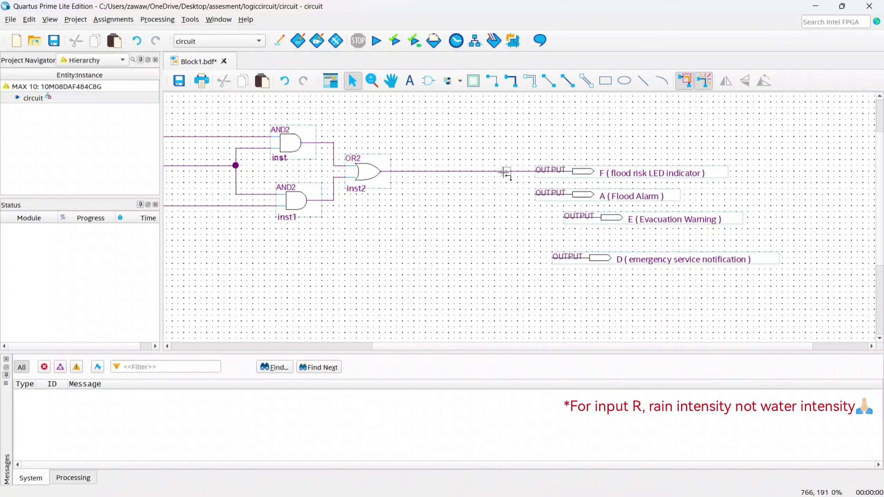
{"action": "left_click_drag", "start_coordinate": [506, 171], "coordinate": [536, 194]}
{"action": "left_click", "coordinate": [518, 195]}
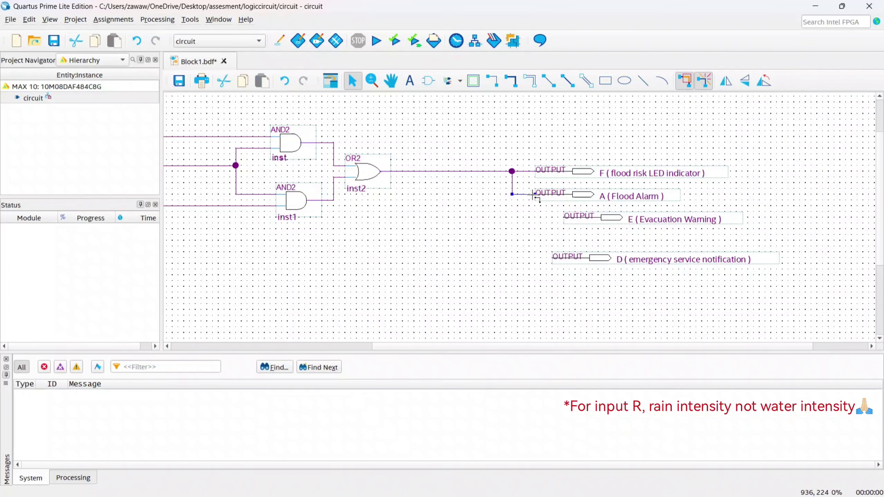
{"action": "left_click", "coordinate": [525, 212]}
Move the P ( power supply) input pin so its connector end lines up with the other input pins.
{"action": "left_click_drag", "start_coordinate": [512, 347], "coordinate": [448, 338]}
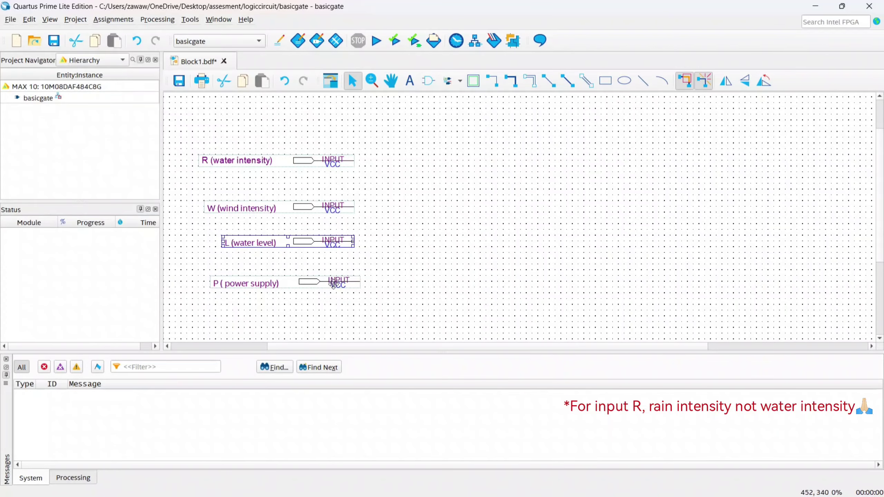
{"action": "left_click", "coordinate": [330, 285]}
{"action": "left_click_drag", "start_coordinate": [329, 285], "coordinate": [327, 278]}
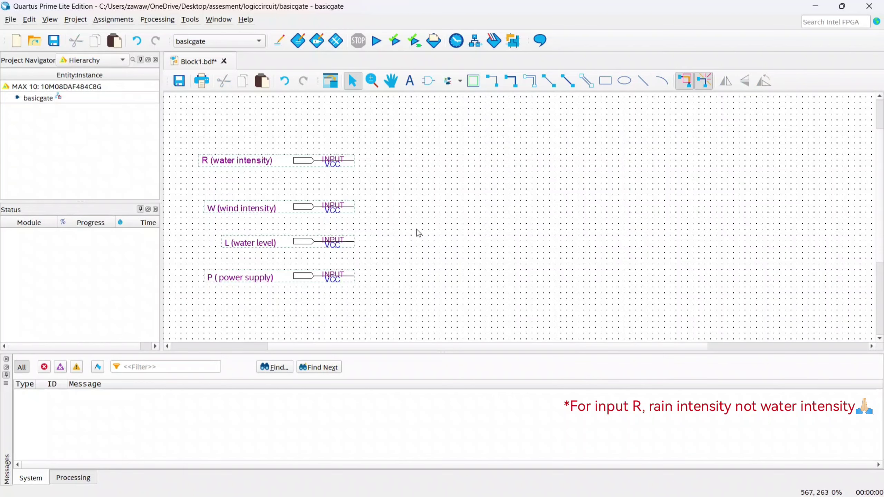
Place two AND2 gates from the primitives logic library, one above the other, beside the R and W input pins.
{"action": "left_click", "coordinate": [427, 82]}
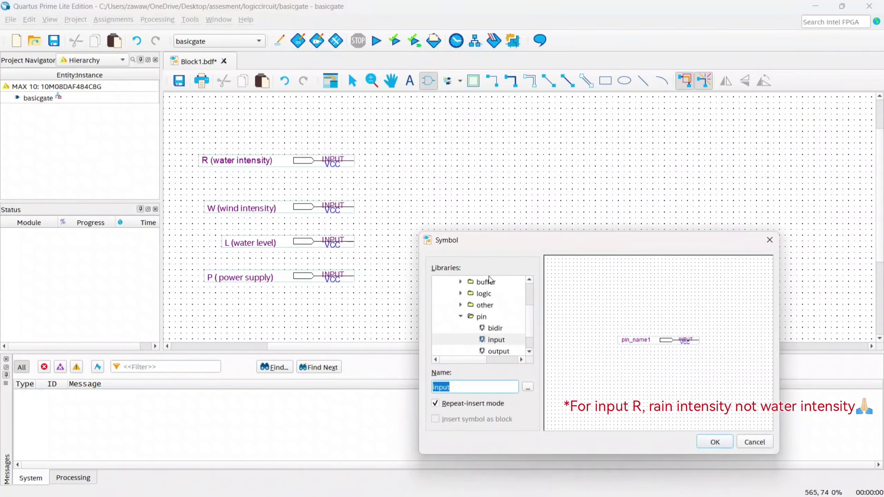
{"action": "mouse_move", "coordinate": [530, 317]}
{"action": "left_mouse_down"}
{"action": "mouse_move", "coordinate": [532, 296]}
{"action": "mouse_move", "coordinate": [531, 304]}
{"action": "left_mouse_up"}
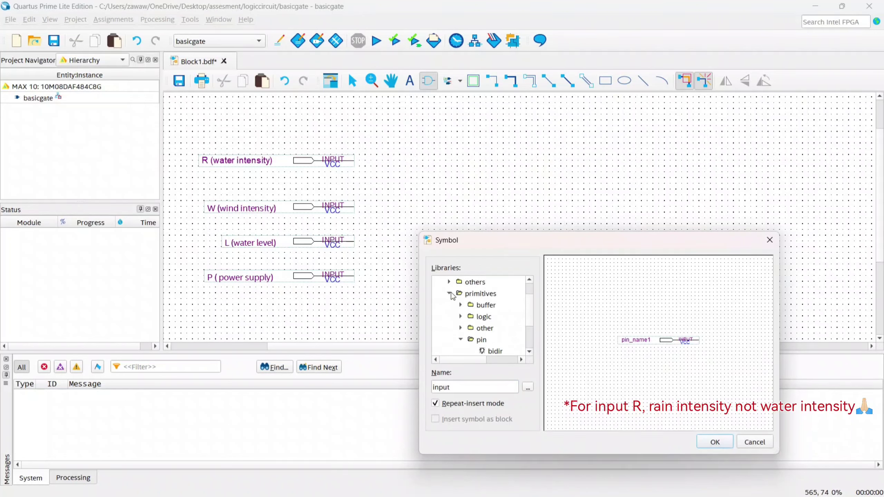
{"action": "left_click", "coordinate": [461, 317]}
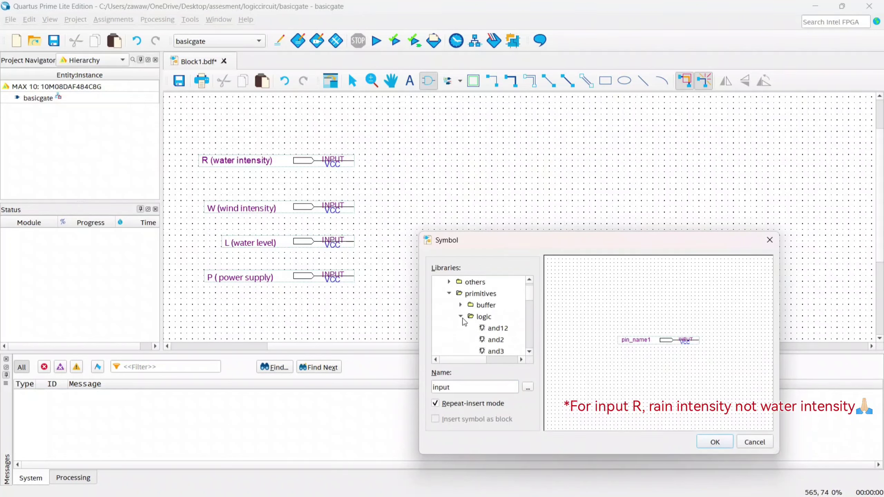
{"action": "scroll", "coordinate": [509, 314], "scroll_direction": "down", "scroll_amount": 1}
{"action": "scroll", "coordinate": [510, 310], "scroll_direction": "down", "scroll_amount": 1}
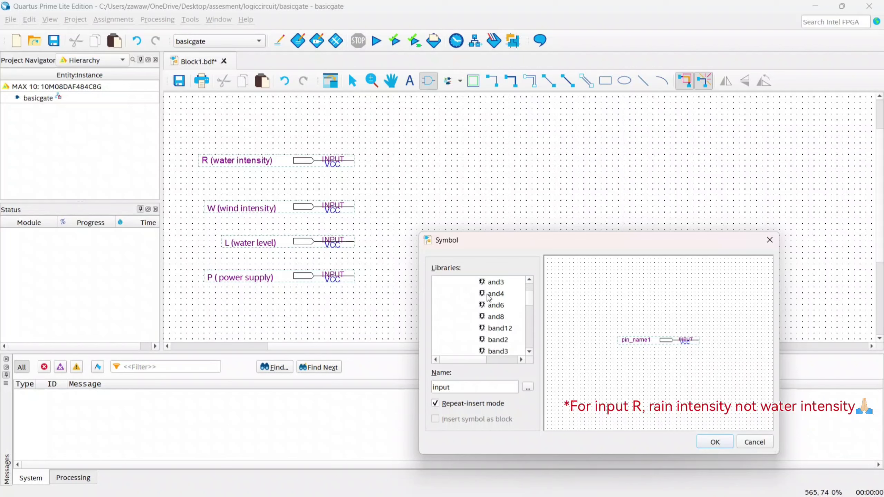
{"action": "scroll", "coordinate": [492, 331], "scroll_direction": "down", "scroll_amount": 1}
{"action": "scroll", "coordinate": [495, 326], "scroll_direction": "up", "scroll_amount": 2}
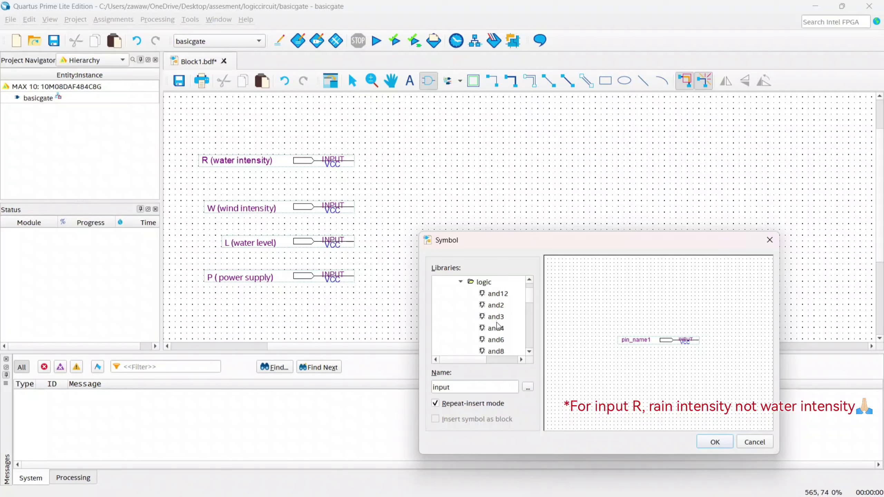
{"action": "left_click", "coordinate": [501, 305]}
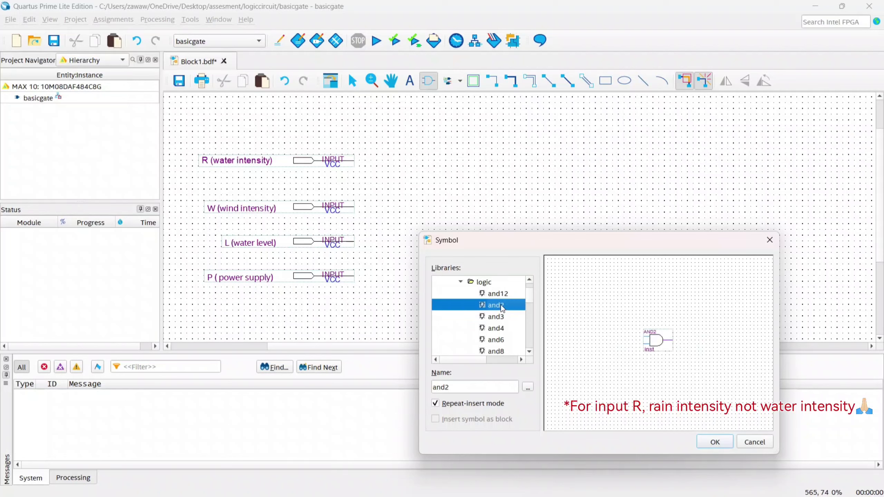
{"action": "left_click", "coordinate": [716, 442]}
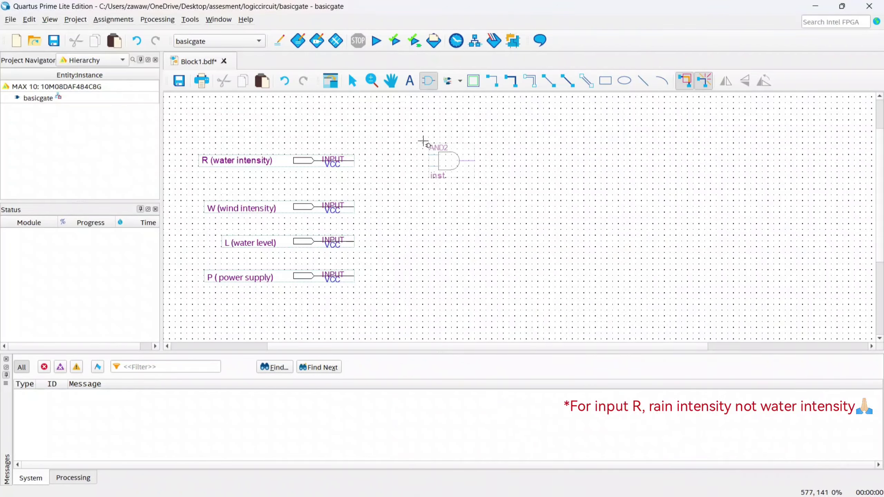
{"action": "left_click", "coordinate": [424, 145]}
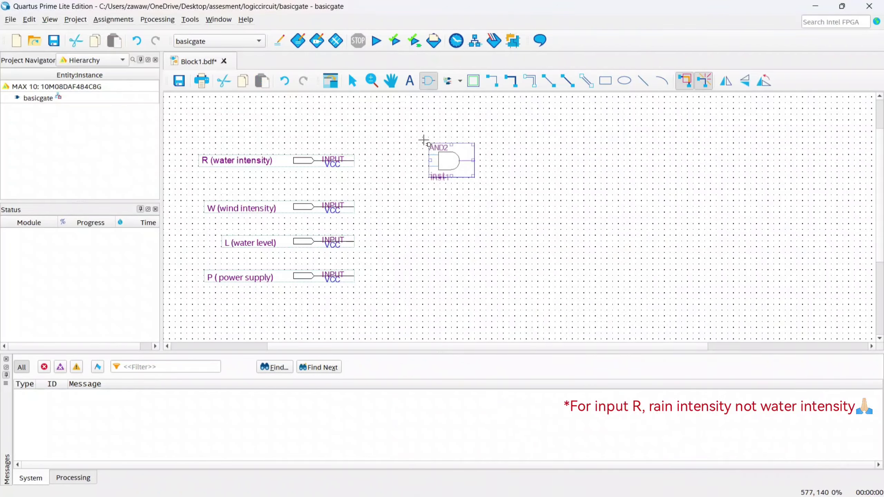
{"action": "left_click", "coordinate": [426, 194]}
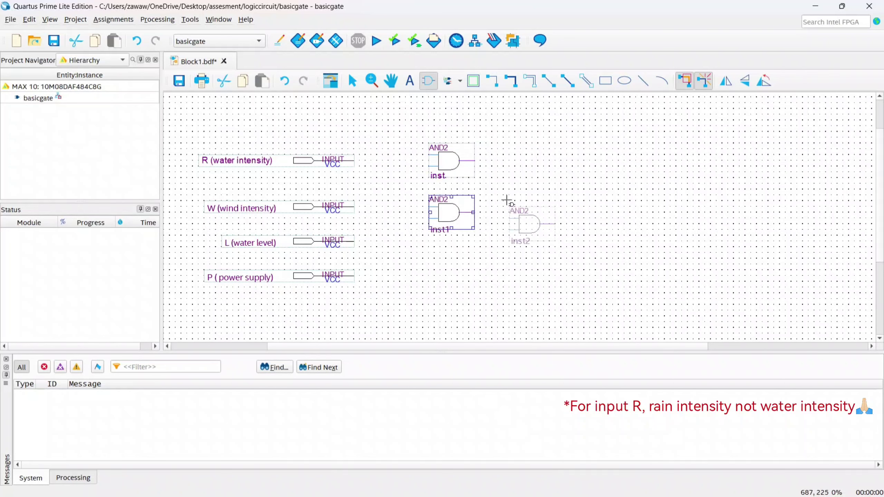
{"action": "key", "text": "Escape"}
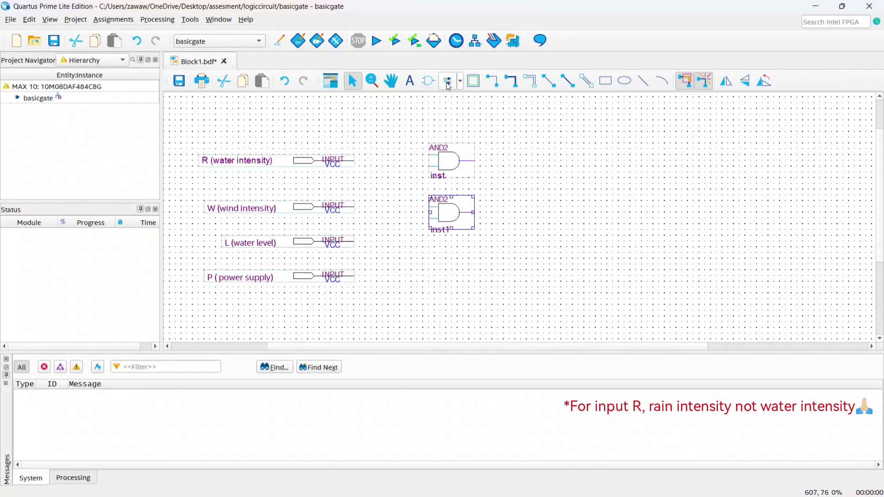
Place one OR2 gate to the right of the two AND2 gates, vertically between them.
{"action": "left_click", "coordinate": [429, 80]}
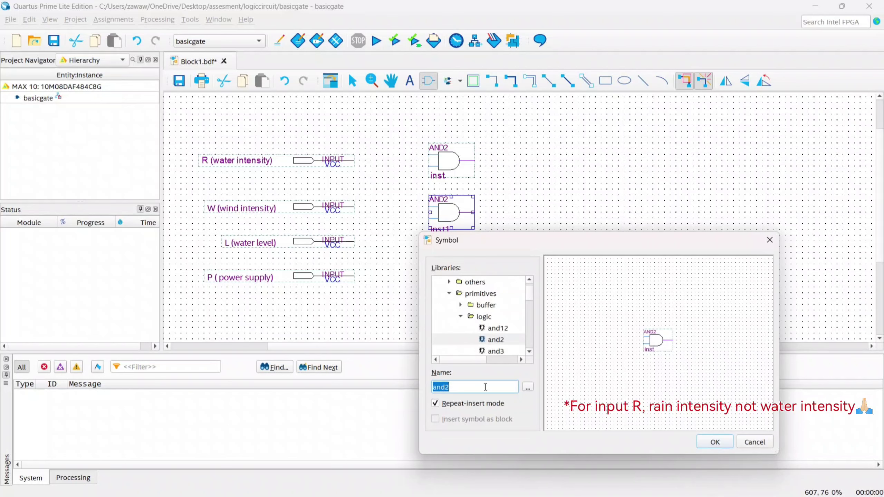
{"action": "type", "text": "or2"}
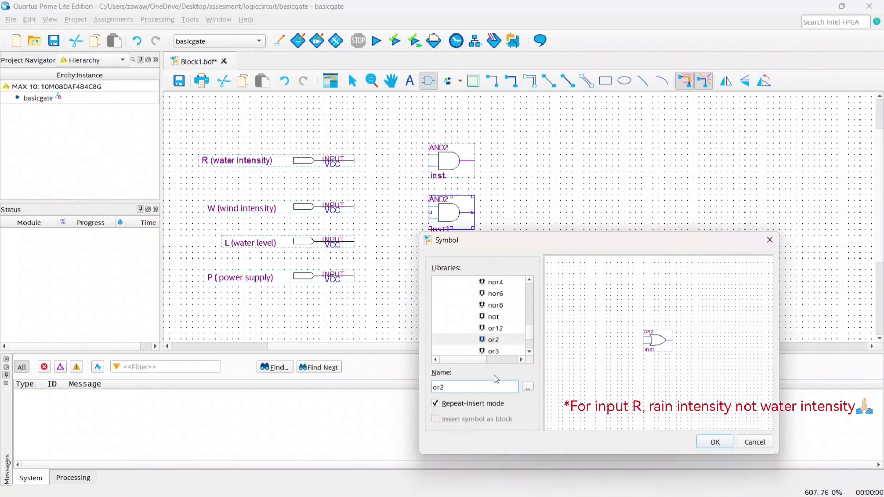
{"action": "left_click", "coordinate": [715, 442]}
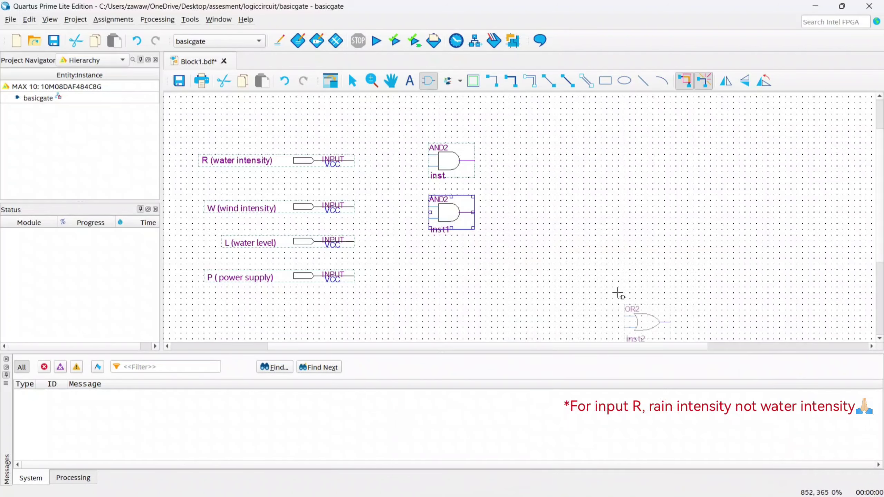
{"action": "left_click", "coordinate": [536, 164]}
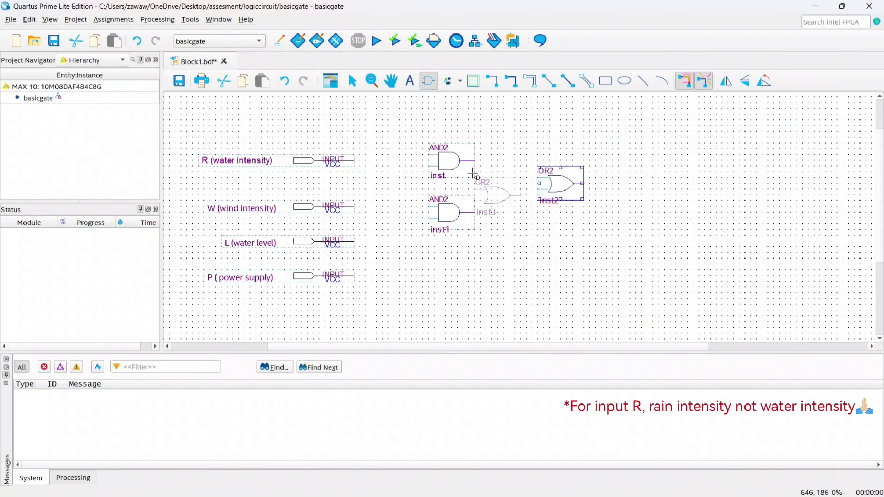
{"action": "key", "text": "Escape"}
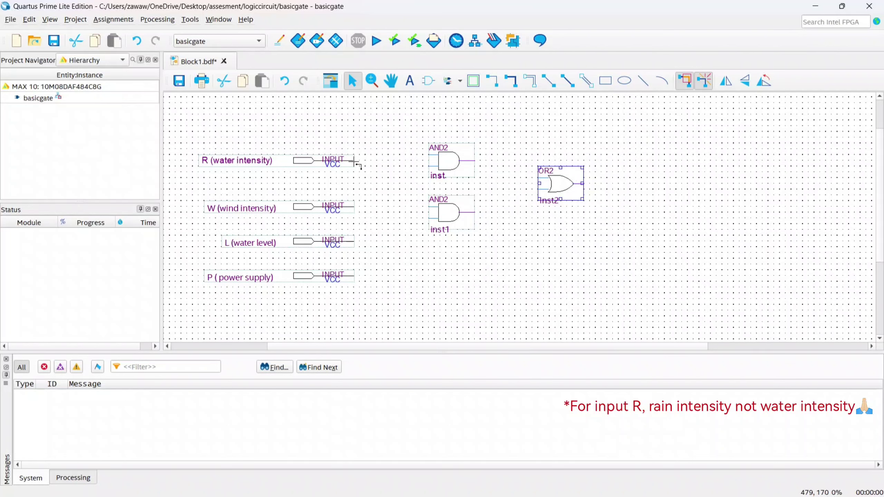
Wire the R (water intensity) pin to the upper AND2 gate's first input and shift the gate down to straighten the wire.
{"action": "left_click_drag", "start_coordinate": [355, 160], "coordinate": [416, 156]}
{"action": "left_click_drag", "start_coordinate": [452, 163], "coordinate": [451, 169]}
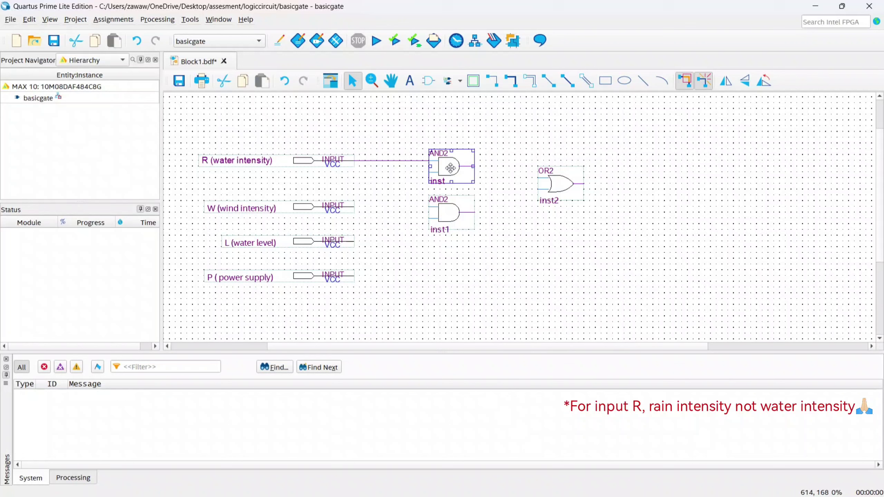
{"action": "left_click", "coordinate": [479, 186]}
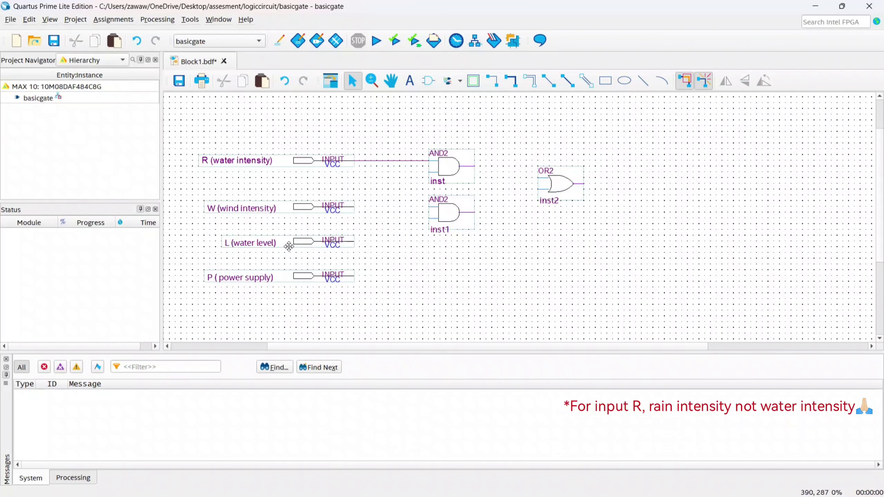
Arrange the L (water level) pin between the R and W pins and wire it to the upper AND2 gate's second input.
{"action": "mouse_move", "coordinate": [291, 245]}
{"action": "left_mouse_down", "text": "ctrl"}
{"action": "mouse_move", "coordinate": [295, 194]}
{"action": "mouse_move", "coordinate": [285, 193]}
{"action": "mouse_move", "coordinate": [282, 237]}
{"action": "left_mouse_up", "text": "ctrl"}
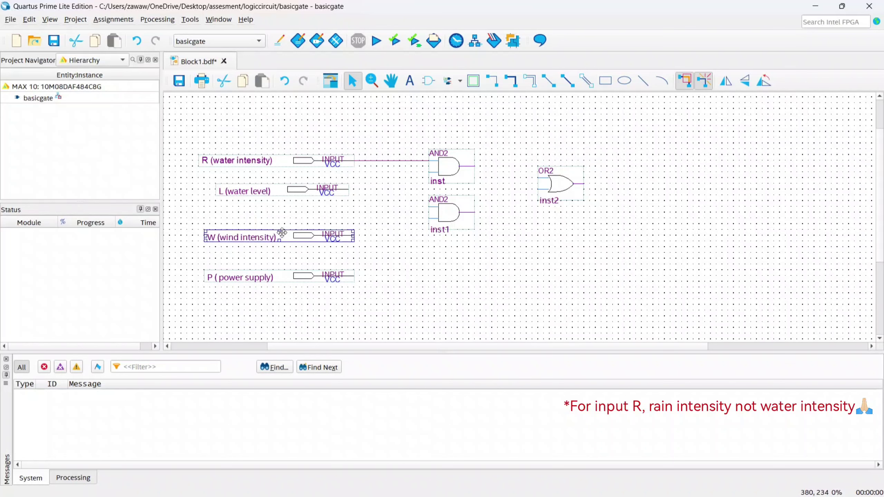
{"action": "left_click_drag", "start_coordinate": [285, 191], "coordinate": [280, 209]}
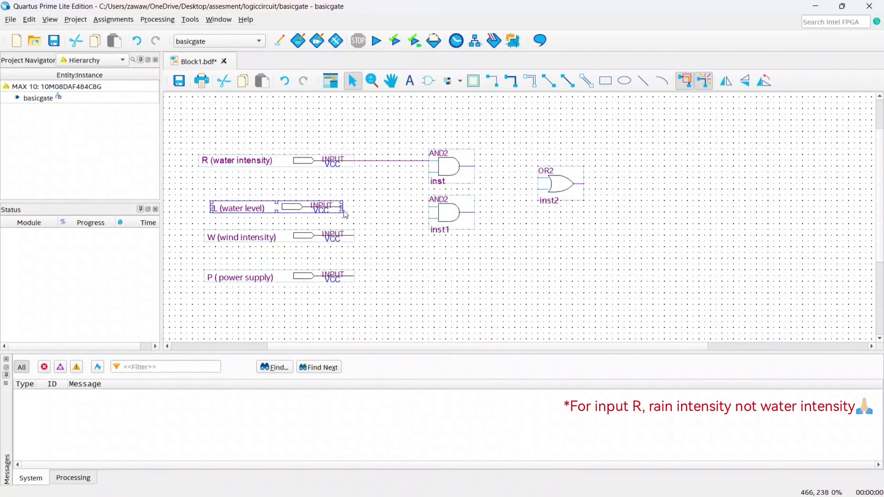
{"action": "mouse_move", "coordinate": [344, 207]}
{"action": "left_mouse_down"}
{"action": "mouse_move", "coordinate": [388, 198]}
{"action": "mouse_move", "coordinate": [390, 172]}
{"action": "mouse_move", "coordinate": [429, 172]}
{"action": "left_mouse_up"}
{"action": "left_click_drag", "start_coordinate": [320, 206], "coordinate": [330, 201]}
{"action": "left_click", "coordinate": [385, 244]}
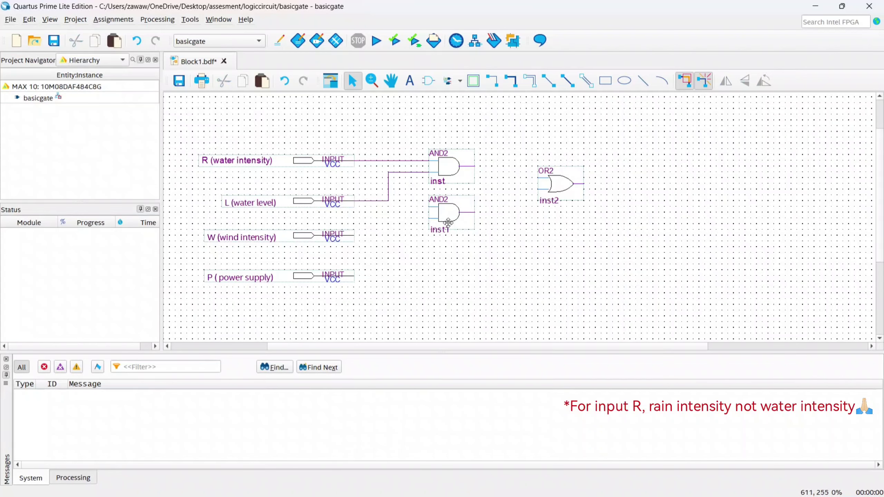
Shift the lower AND2 gate down and wire the L (water level) and W (wind intensity) pins to its inputs.
{"action": "left_click_drag", "start_coordinate": [447, 220], "coordinate": [452, 232]}
{"action": "left_click", "coordinate": [503, 249]}
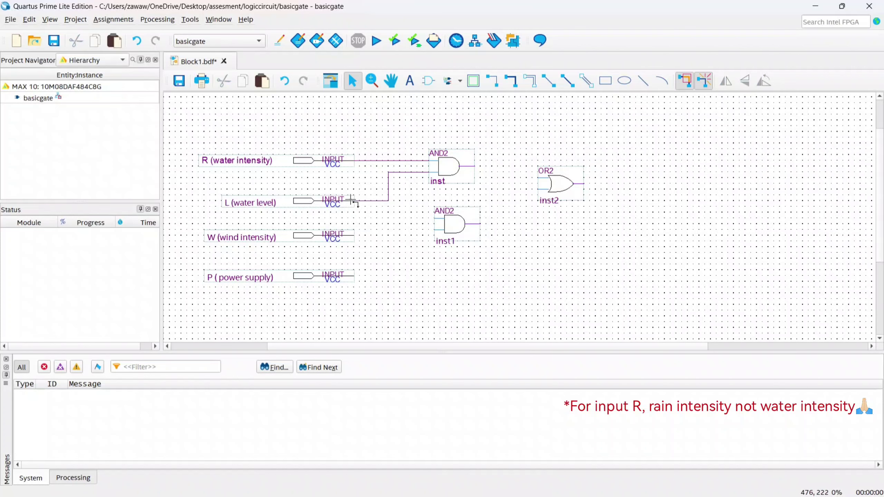
{"action": "mouse_move", "coordinate": [355, 200]}
{"action": "left_mouse_down"}
{"action": "mouse_move", "coordinate": [387, 209]}
{"action": "mouse_move", "coordinate": [395, 223]}
{"action": "mouse_move", "coordinate": [434, 218]}
{"action": "left_mouse_up"}
{"action": "left_click_drag", "start_coordinate": [292, 238], "coordinate": [294, 233]}
{"action": "left_click_drag", "start_coordinate": [354, 229], "coordinate": [434, 230]}
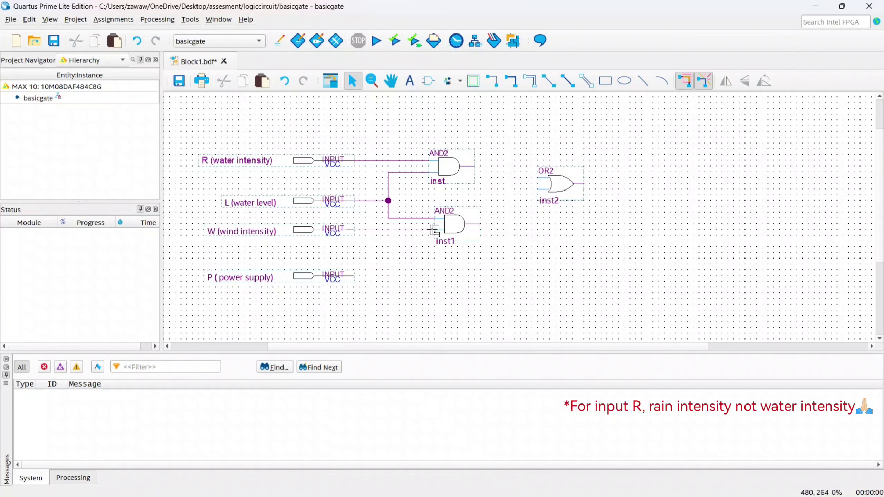
Move the OR2 gate closer between the two AND2 gates and wire both AND2 outputs to its inputs.
{"action": "left_click", "coordinate": [559, 194]}
{"action": "left_click_drag", "start_coordinate": [559, 194], "coordinate": [530, 205]}
{"action": "mouse_move", "coordinate": [474, 166]}
{"action": "left_mouse_down"}
{"action": "mouse_move", "coordinate": [491, 176]}
{"action": "mouse_move", "coordinate": [492, 195]}
{"action": "mouse_move", "coordinate": [510, 190]}
{"action": "left_mouse_up"}
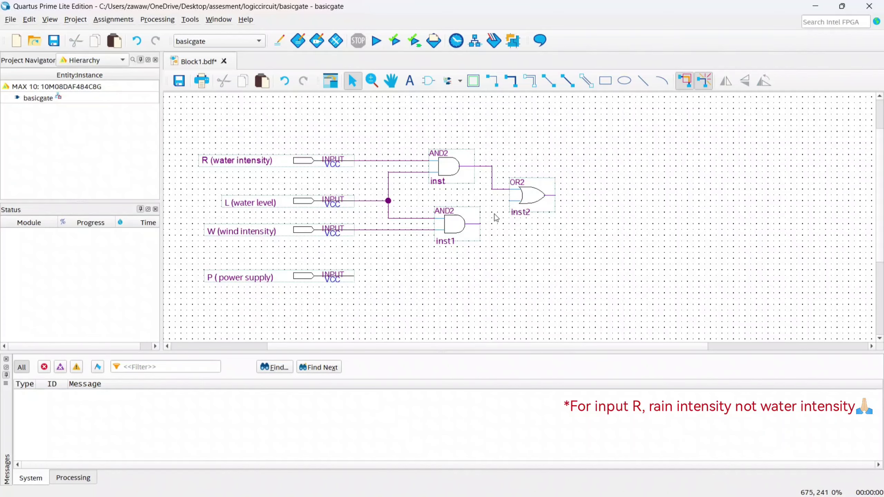
{"action": "left_click_drag", "start_coordinate": [481, 223], "coordinate": [509, 202]}
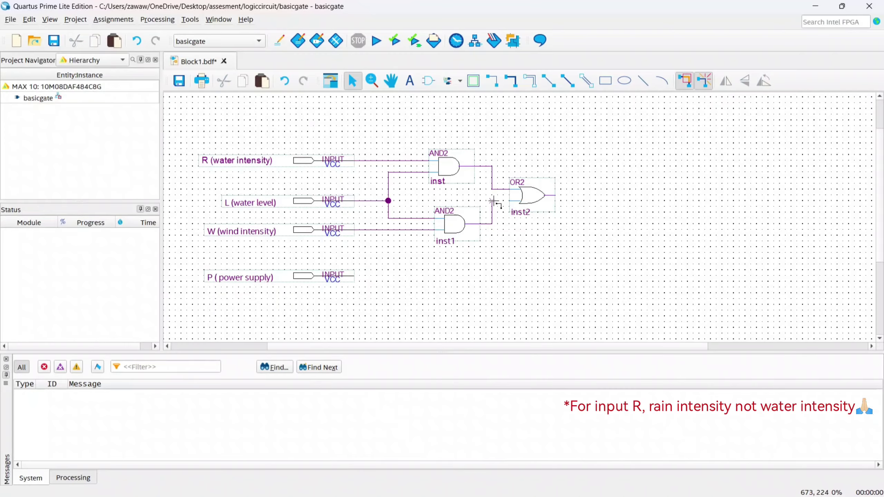
{"action": "left_click_drag", "start_coordinate": [493, 201], "coordinate": [509, 201]}
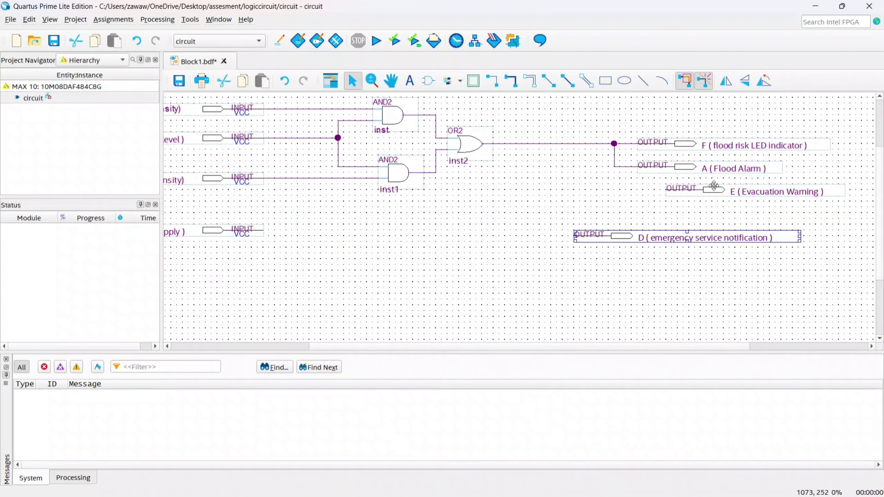
Place an AND2 gate beside the E (Evacuation Warning) output pin and wire the OR2 output to its first input.
{"action": "double_click", "coordinate": [563, 212]}
{"action": "type", "text": "and2"}
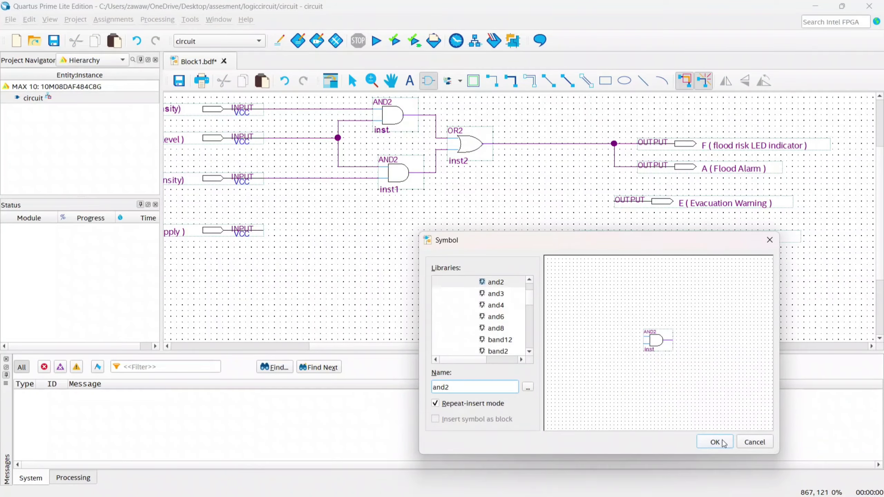
{"action": "left_click", "coordinate": [724, 442]}
{"action": "left_click", "coordinate": [553, 202]}
{"action": "mouse_move", "coordinate": [505, 143]}
{"action": "left_mouse_down"}
{"action": "mouse_move", "coordinate": [510, 198]}
{"action": "mouse_move", "coordinate": [534, 195]}
{"action": "left_mouse_up"}
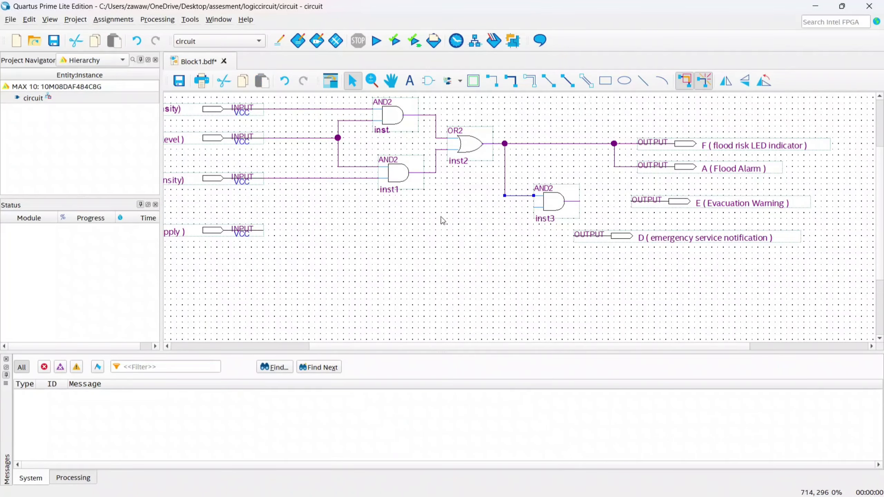
Insert a NOT gate after the P (power supply) pin and wire it through the new AND2 gate to the E output pin.
{"action": "mouse_move", "coordinate": [370, 345]}
{"action": "left_mouse_down"}
{"action": "mouse_move", "coordinate": [331, 348]}
{"action": "mouse_move", "coordinate": [365, 346]}
{"action": "left_mouse_up"}
{"action": "left_click", "coordinate": [429, 80]}
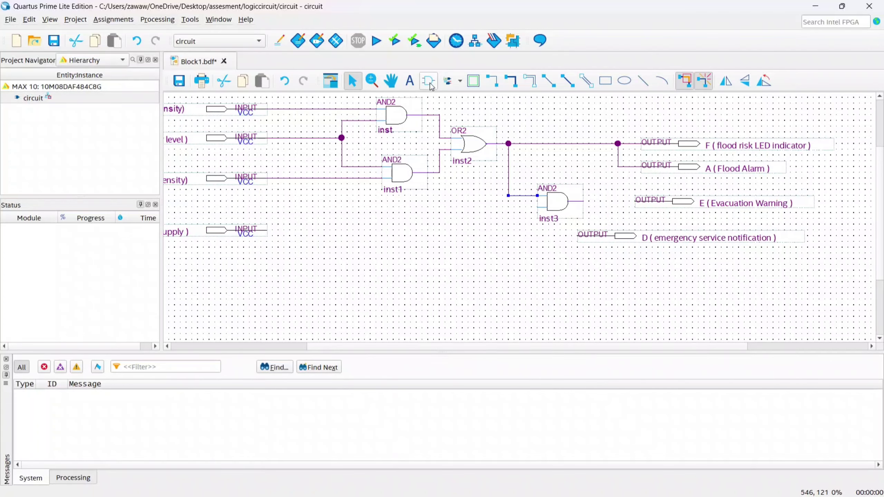
{"action": "type", "text": "not"}
{"action": "key", "text": "Return"}
{"action": "left_click", "coordinate": [305, 212]}
{"action": "mouse_move", "coordinate": [266, 230]}
{"action": "left_mouse_down"}
{"action": "mouse_move", "coordinate": [434, 240]}
{"action": "mouse_move", "coordinate": [470, 209]}
{"action": "mouse_move", "coordinate": [636, 202]}
{"action": "left_mouse_up"}
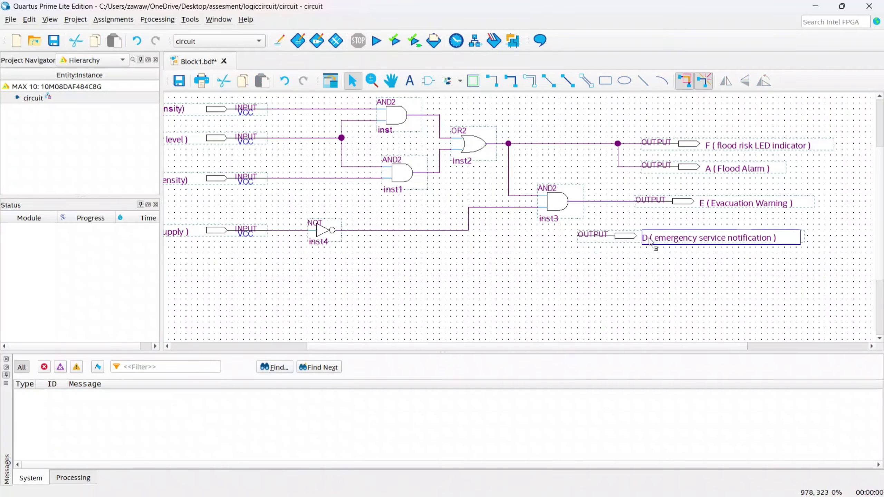
Move the D (emergency service notification) output pin lower, aligned with the pins above, and branch the NOT output wire downward.
{"action": "left_click_drag", "start_coordinate": [623, 236], "coordinate": [652, 253]}
{"action": "left_click_drag", "start_coordinate": [469, 230], "coordinate": [468, 254]}
{"action": "left_click_drag", "start_coordinate": [665, 261], "coordinate": [701, 252]}
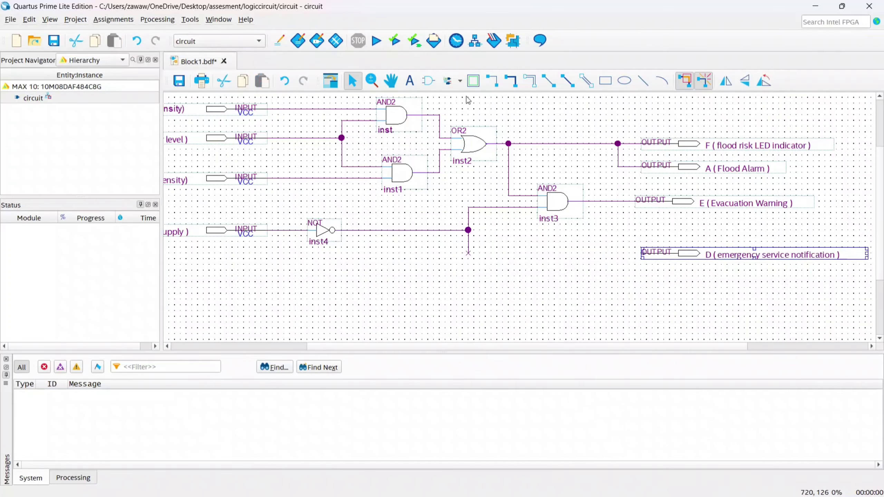
Place two AND2 gates side by side before the D pin and wire the NOT branch to the second gate's lower input.
{"action": "left_click", "coordinate": [429, 81]}
{"action": "double_click", "coordinate": [448, 282]}
{"action": "left_click", "coordinate": [538, 230]}
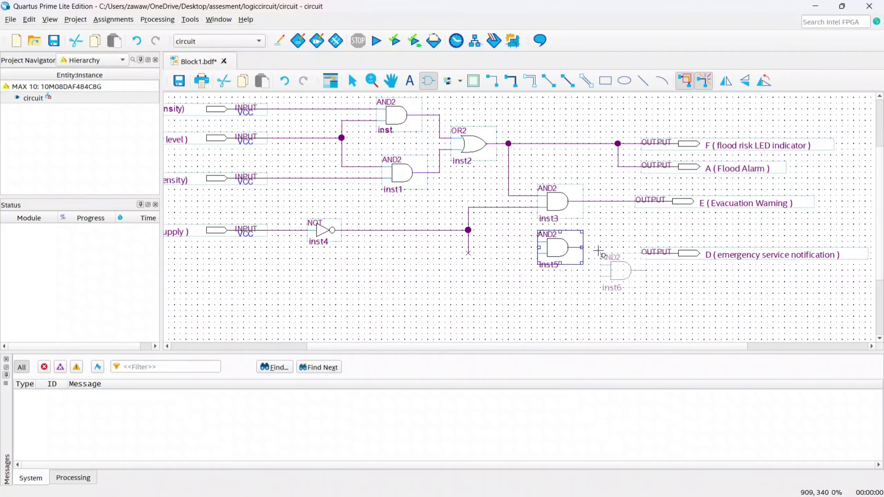
{"action": "left_click", "coordinate": [624, 232]}
{"action": "key", "text": "Escape"}
{"action": "left_click_drag", "start_coordinate": [690, 254], "coordinate": [713, 248]}
{"action": "mouse_move", "coordinate": [468, 253]}
{"action": "left_mouse_down"}
{"action": "mouse_move", "coordinate": [595, 277]}
{"action": "mouse_move", "coordinate": [594, 254]}
{"action": "mouse_move", "coordinate": [606, 254]}
{"action": "left_mouse_up"}
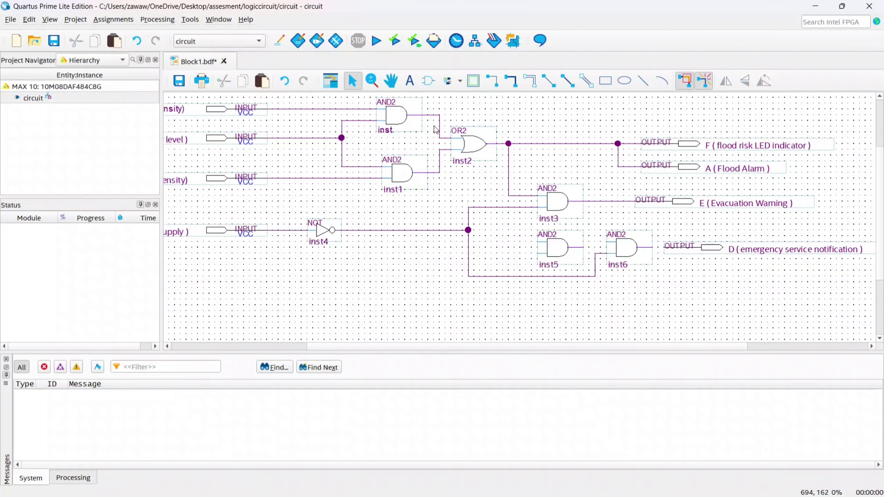
Wire the OR2 output and the W (wind intensity) line to the two inputs of the AND2 gate inst5.
{"action": "mouse_move", "coordinate": [414, 345]}
{"action": "left_mouse_down"}
{"action": "mouse_move", "coordinate": [367, 343]}
{"action": "mouse_move", "coordinate": [467, 344]}
{"action": "left_mouse_up"}
{"action": "mouse_move", "coordinate": [419, 144]}
{"action": "left_mouse_down"}
{"action": "mouse_move", "coordinate": [419, 242]}
{"action": "mouse_move", "coordinate": [454, 241]}
{"action": "left_mouse_up"}
{"action": "scroll", "coordinate": [385, 192], "scroll_direction": "left", "scroll_amount": 5, "text": "shift"}
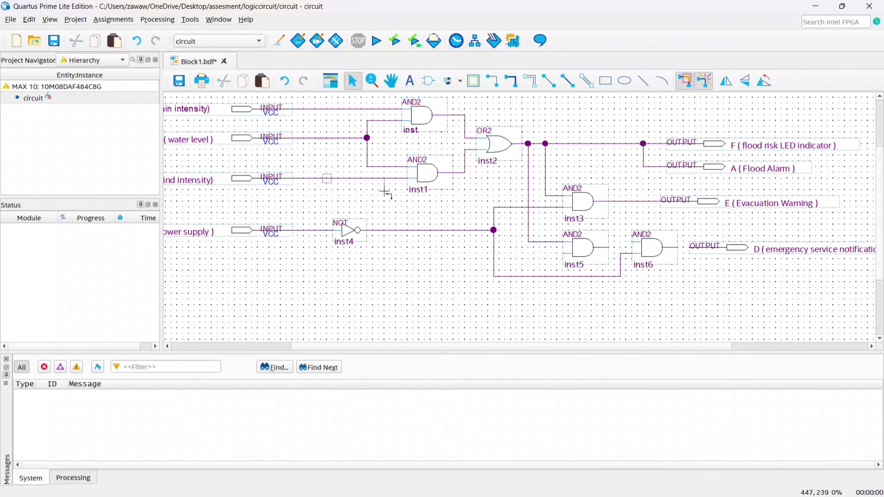
{"action": "mouse_move", "coordinate": [384, 191]}
{"action": "left_mouse_down"}
{"action": "mouse_move", "coordinate": [385, 251]}
{"action": "mouse_move", "coordinate": [563, 254]}
{"action": "left_mouse_up"}
{"action": "scroll", "coordinate": [525, 310], "scroll_direction": "down", "scroll_amount": 2, "text": "ctrl"}
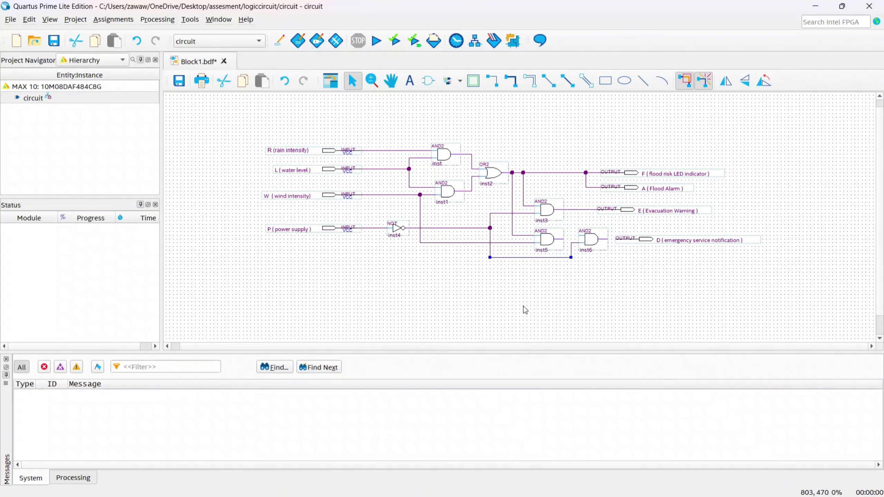
{"action": "scroll", "coordinate": [525, 310], "scroll_direction": "up", "scroll_amount": 1, "text": "ctrl"}
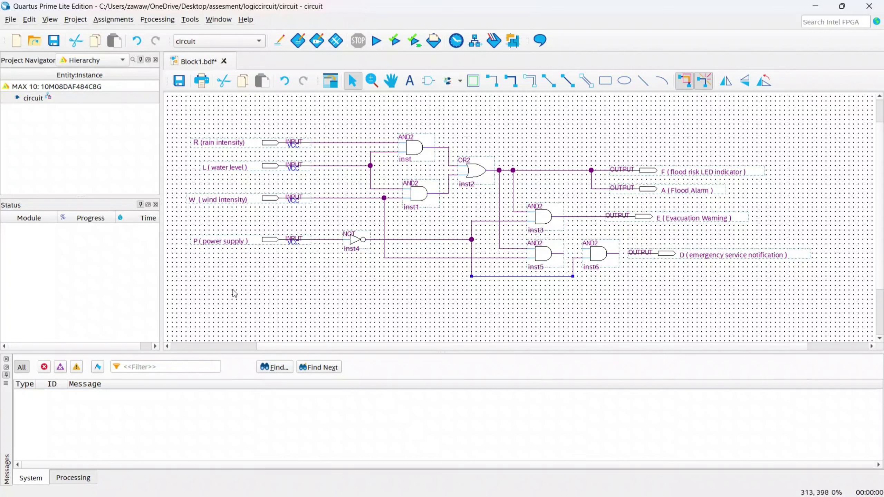
Save the schematic under the file name circuit as a Block Diagram/Schematic File in the logiccircuit folder.
{"action": "left_click", "coordinate": [11, 19]}
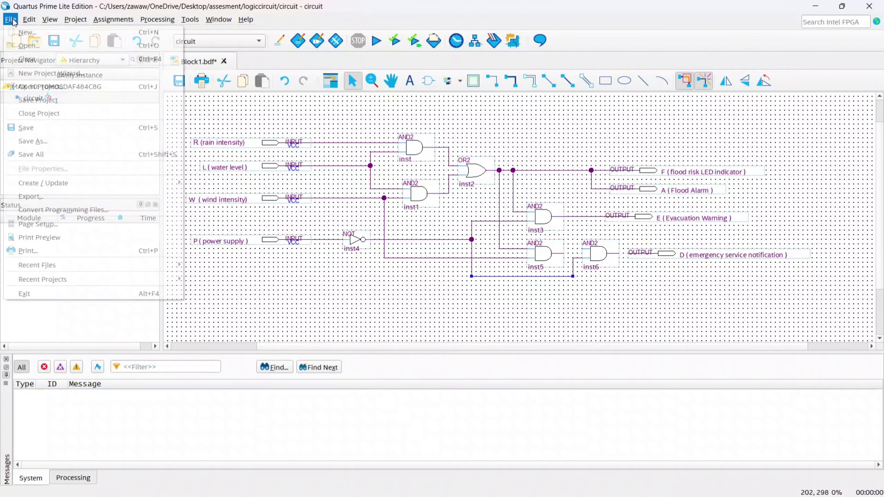
{"action": "left_click", "coordinate": [30, 140]}
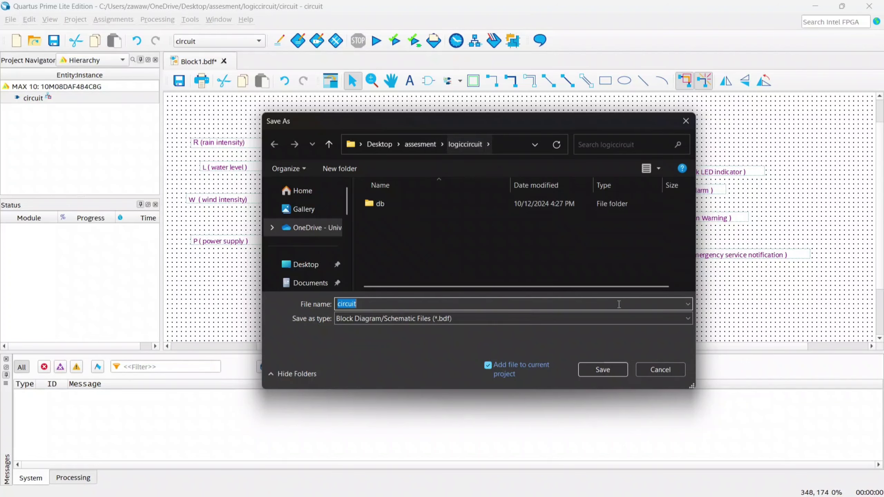
{"action": "left_click", "coordinate": [603, 369]}
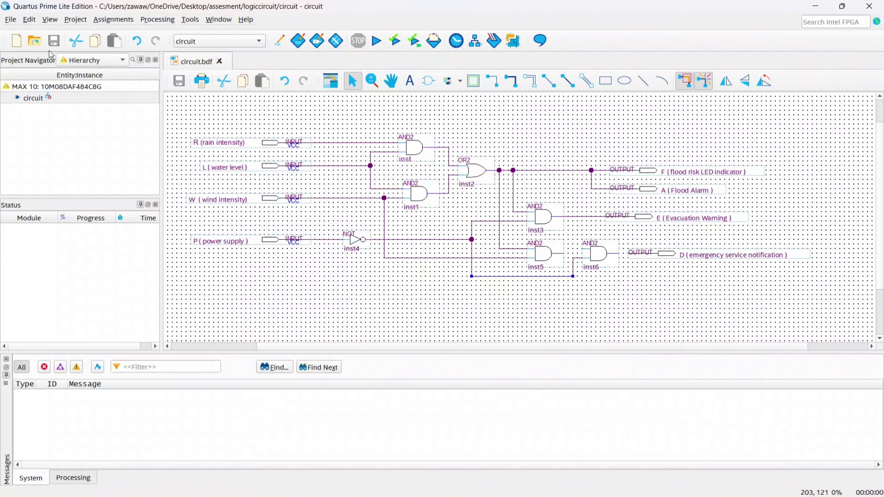
Show the project's files and set circuit.bdf as the top-level entity.
{"action": "left_click", "coordinate": [97, 64]}
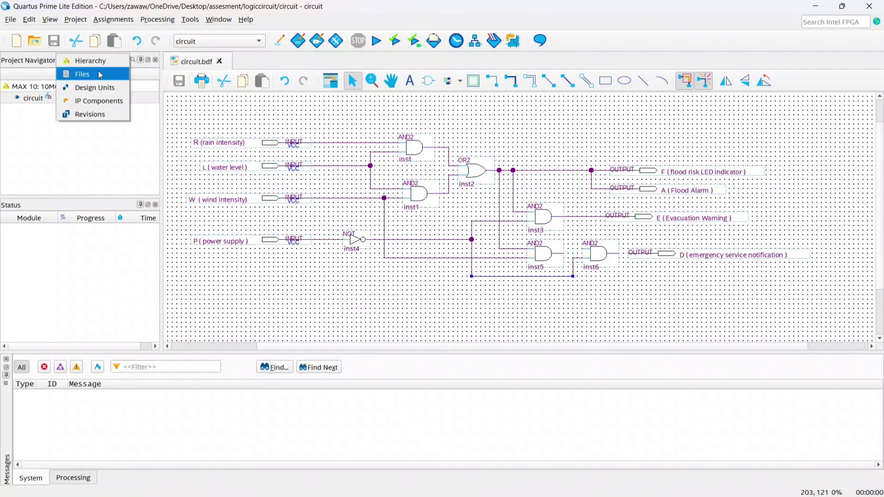
{"action": "left_click", "coordinate": [100, 75]}
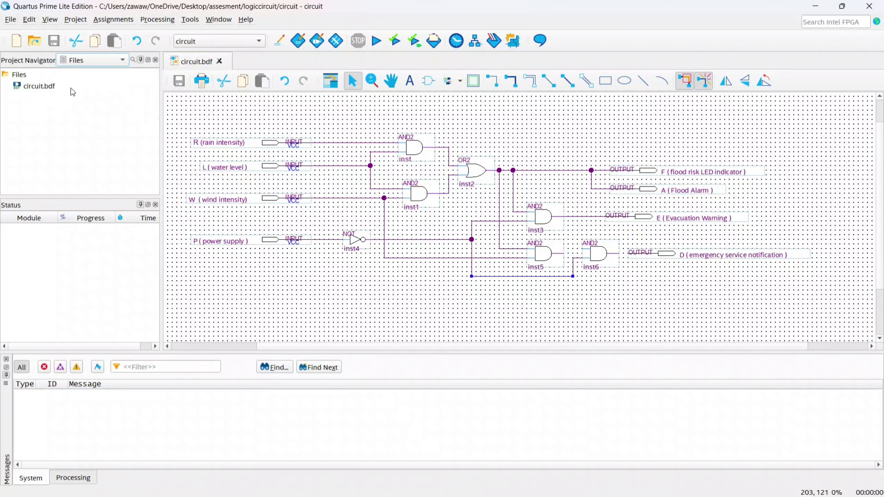
{"action": "left_click", "coordinate": [44, 91]}
{"action": "right_click", "coordinate": [44, 91]}
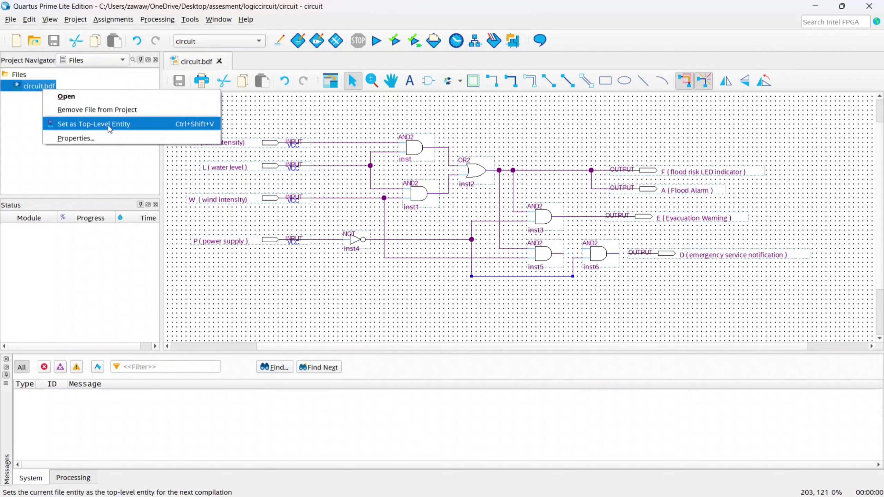
{"action": "left_click", "coordinate": [130, 126]}
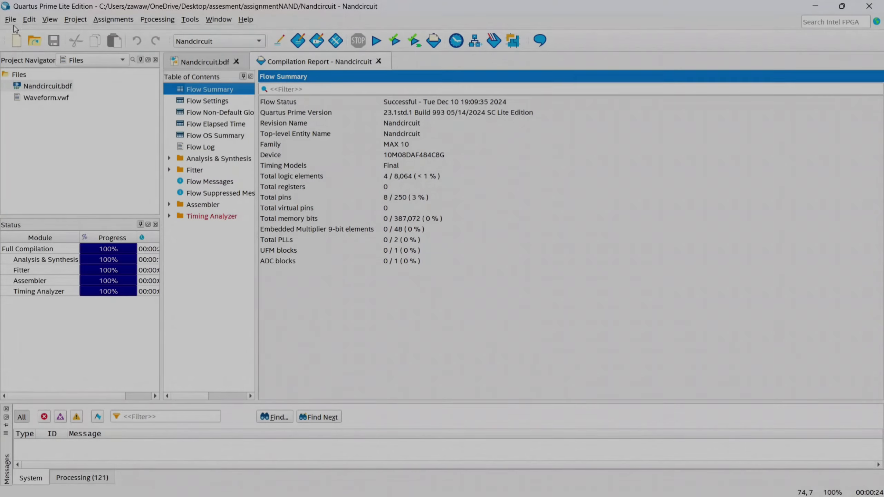
Create a new University Program VWF waveform file in the Nandcircuit project.
{"action": "left_click", "coordinate": [11, 20]}
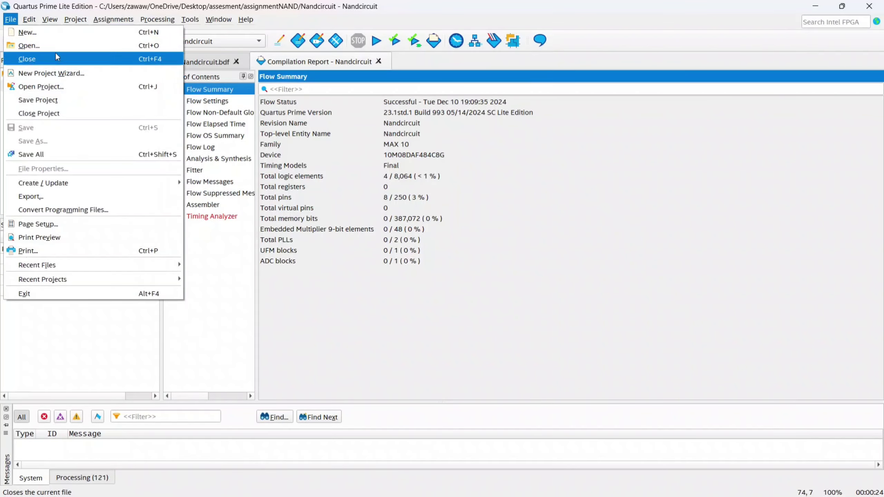
{"action": "left_click", "coordinate": [58, 34]}
{"action": "scroll", "coordinate": [476, 237], "scroll_direction": "down", "scroll_amount": 3}
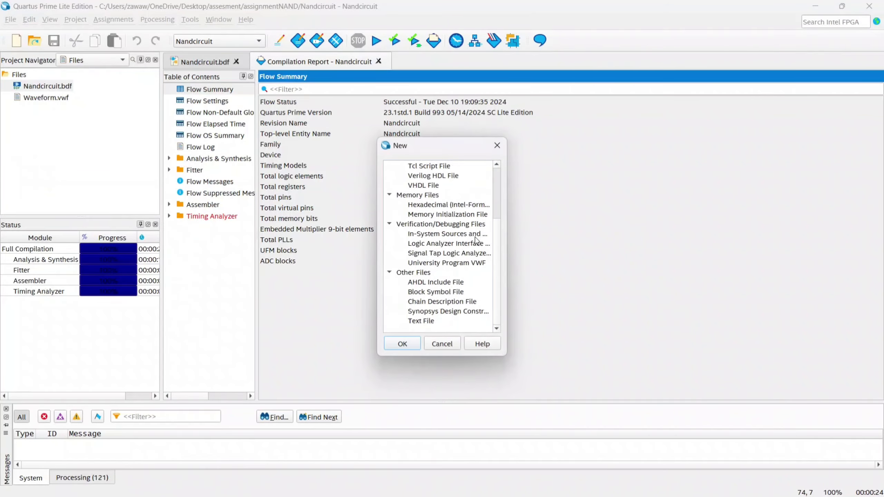
{"action": "left_click", "coordinate": [435, 264]}
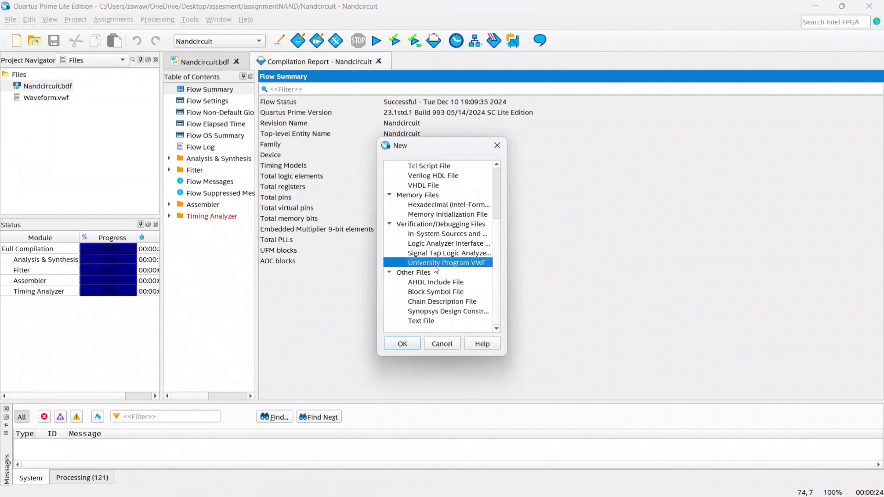
{"action": "left_click", "coordinate": [403, 344]}
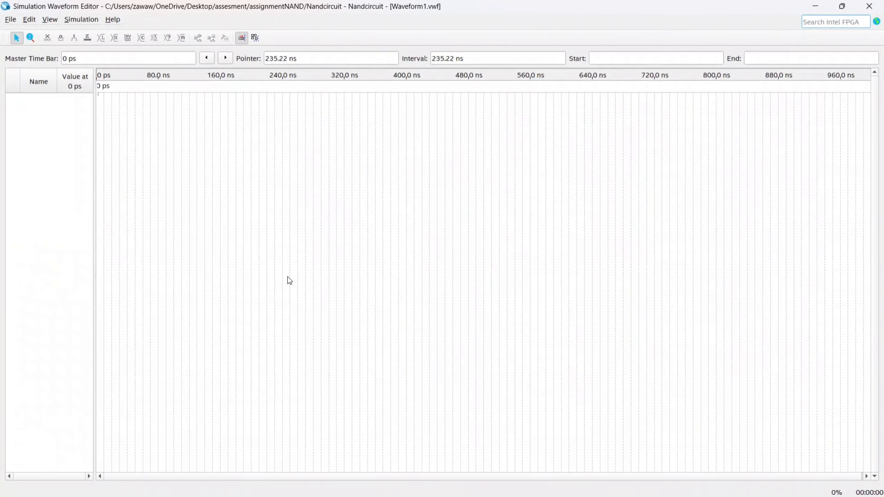
Set the waveform's grid size period to 1.0 us.
{"action": "left_click", "coordinate": [30, 20]}
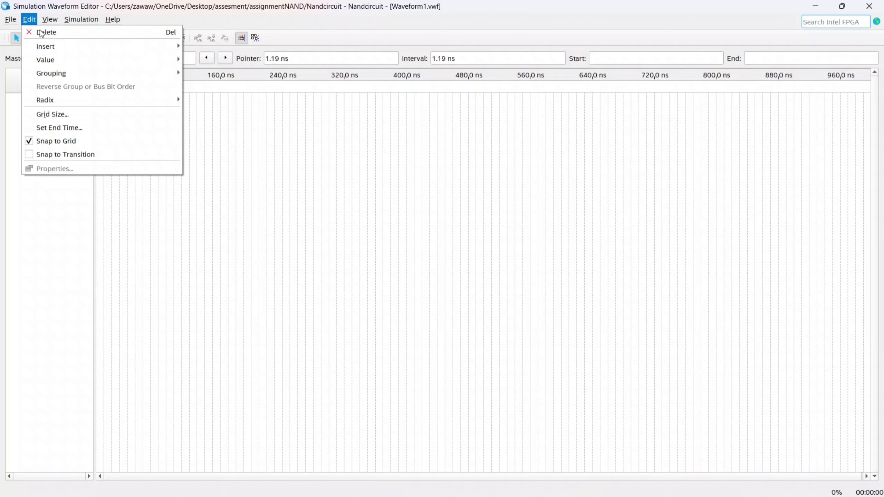
{"action": "left_click", "coordinate": [82, 112]}
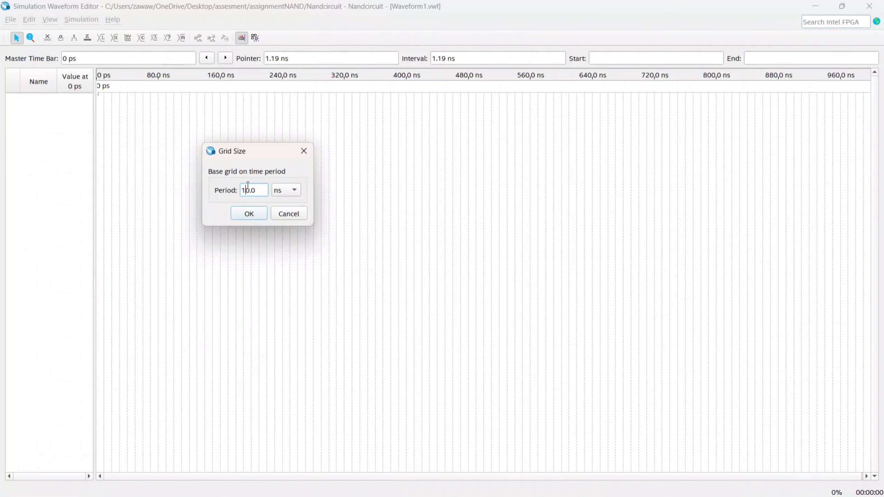
{"action": "double_click", "coordinate": [248, 189]}
{"action": "type", "text": "10"}
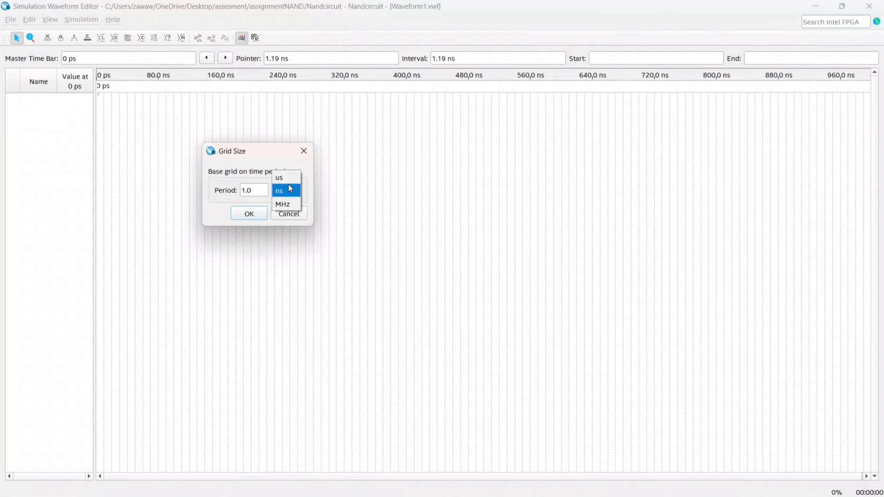
{"action": "left_click", "coordinate": [285, 180]}
{"action": "left_click", "coordinate": [250, 213]}
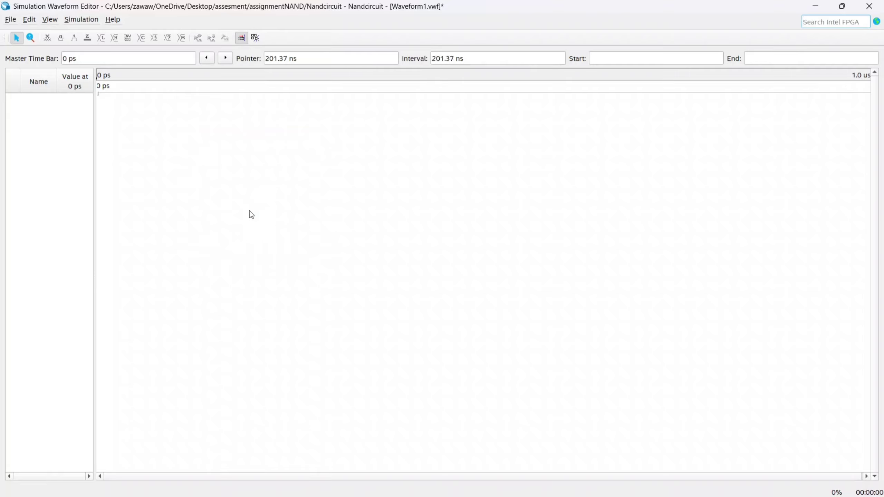
Set the simulation end time to 16 us.
{"action": "left_click", "coordinate": [31, 20]}
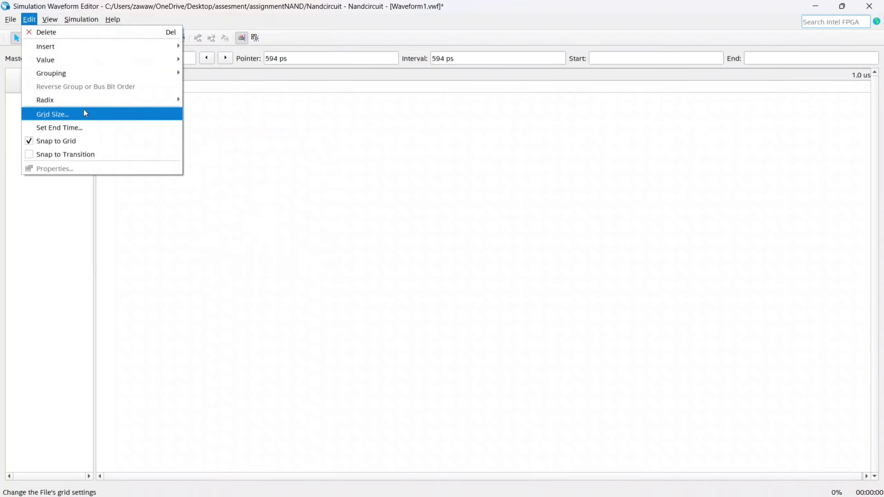
{"action": "left_click", "coordinate": [83, 127]}
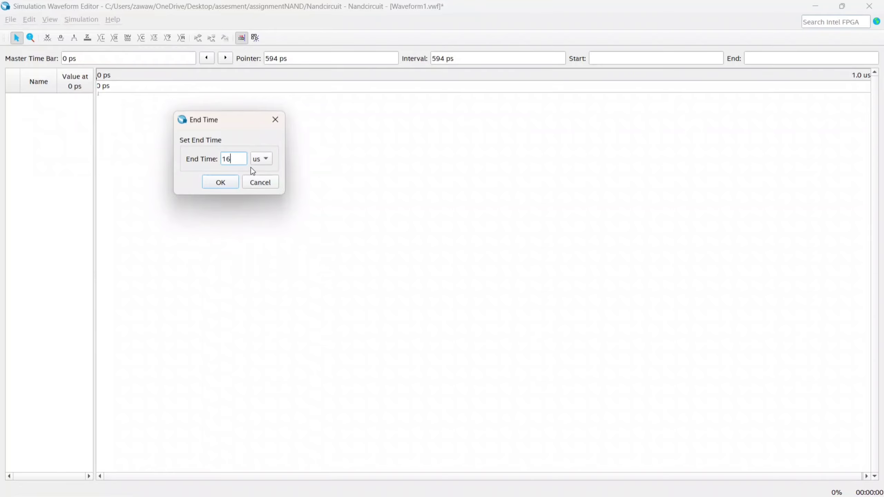
{"action": "left_click", "coordinate": [229, 183]}
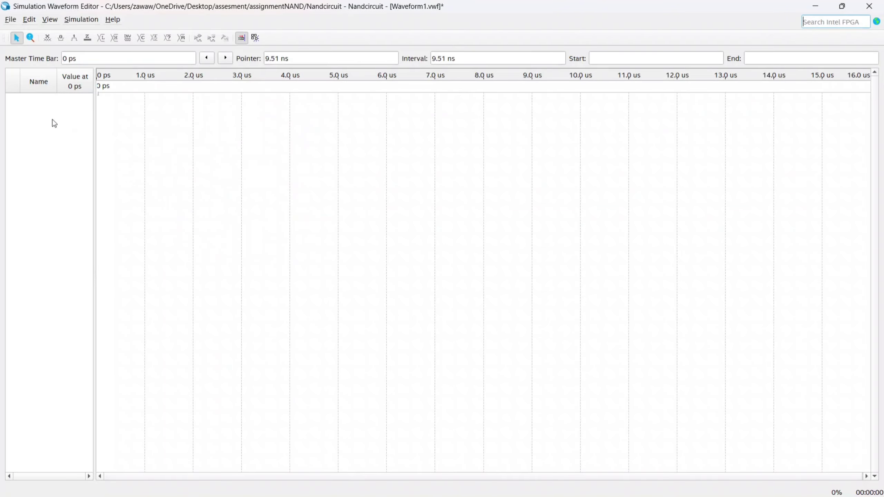
Insert all of the circuit's pins into the waveform with the Node Finder, listing the inputs before the outputs.
{"action": "right_click", "coordinate": [45, 138]}
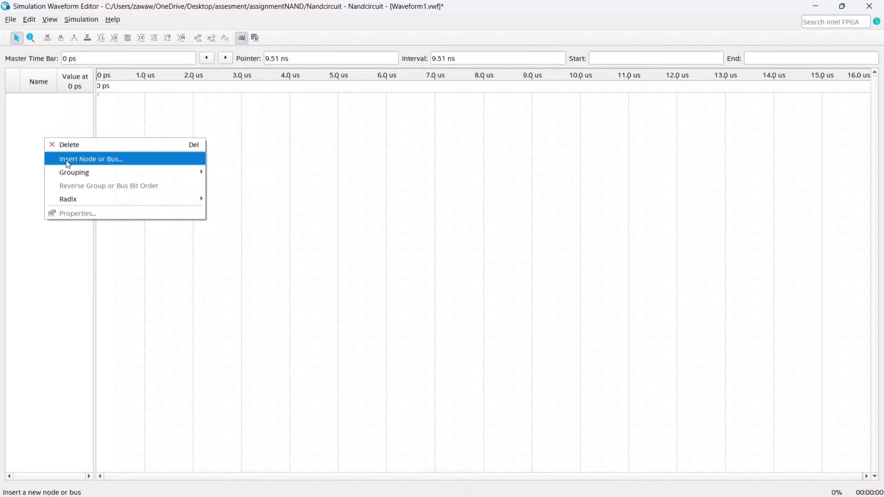
{"action": "left_click", "coordinate": [67, 160]}
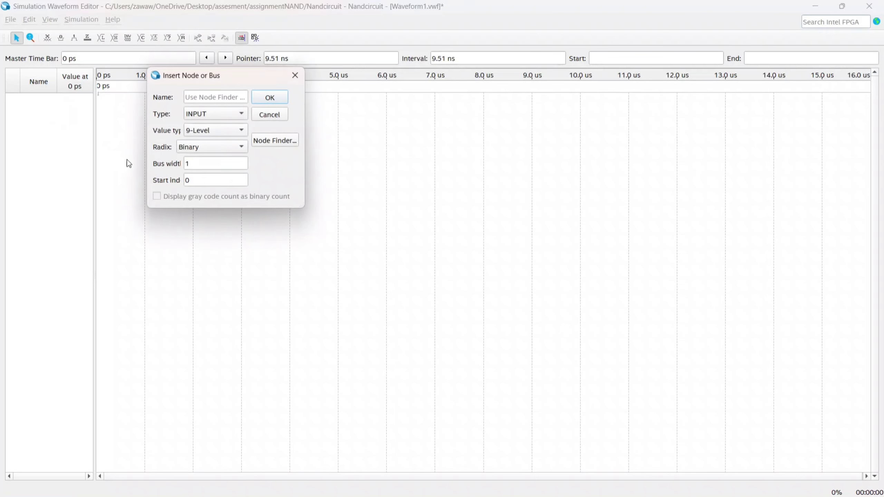
{"action": "left_click", "coordinate": [271, 143]}
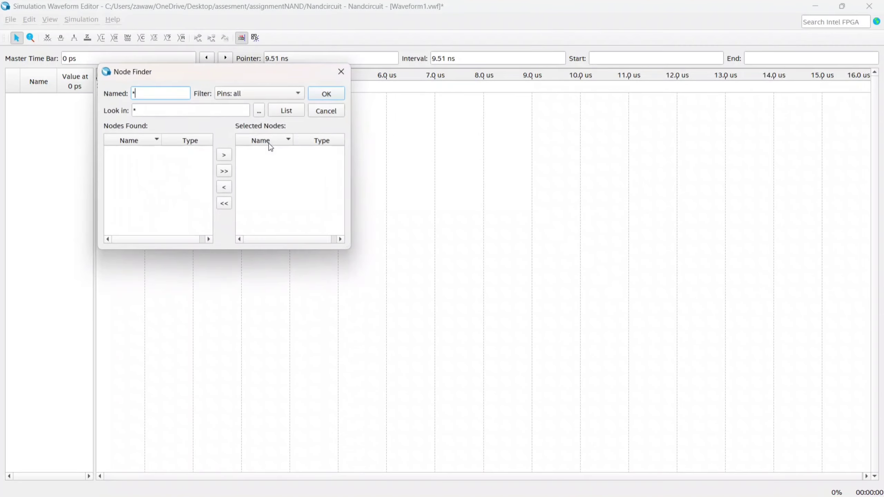
{"action": "left_click", "coordinate": [294, 113]}
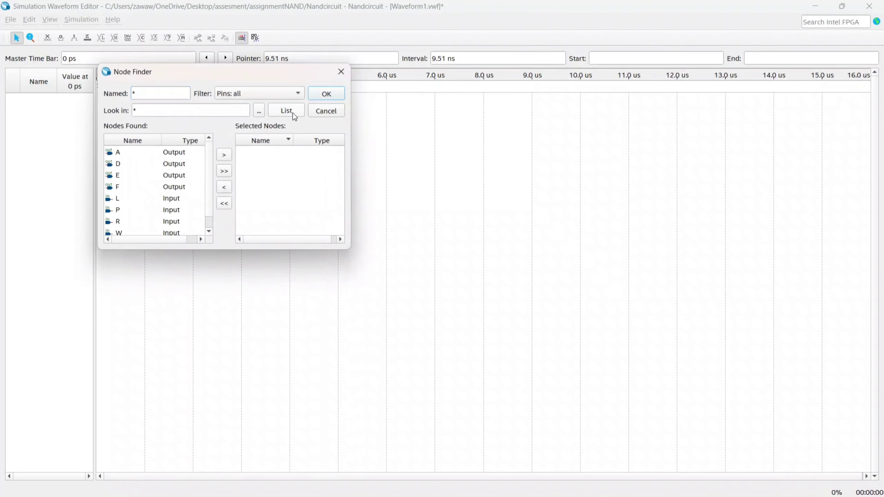
{"action": "left_click", "coordinate": [199, 143]}
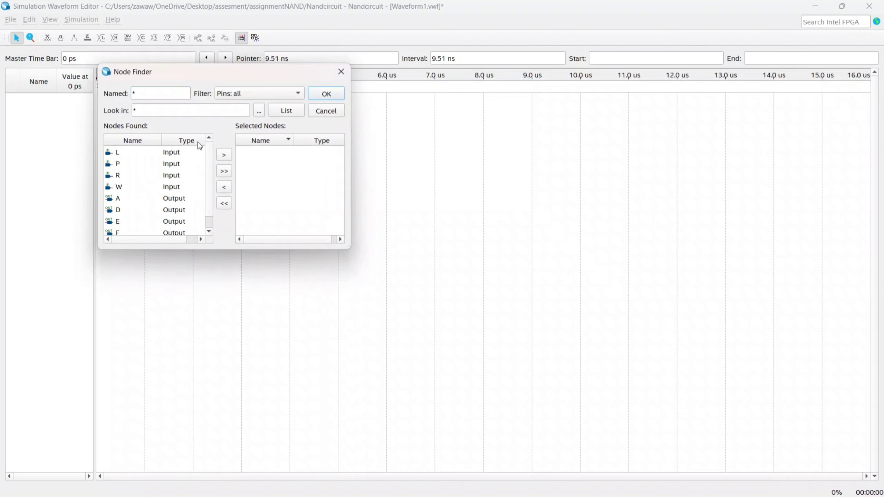
{"action": "left_click", "coordinate": [227, 172]}
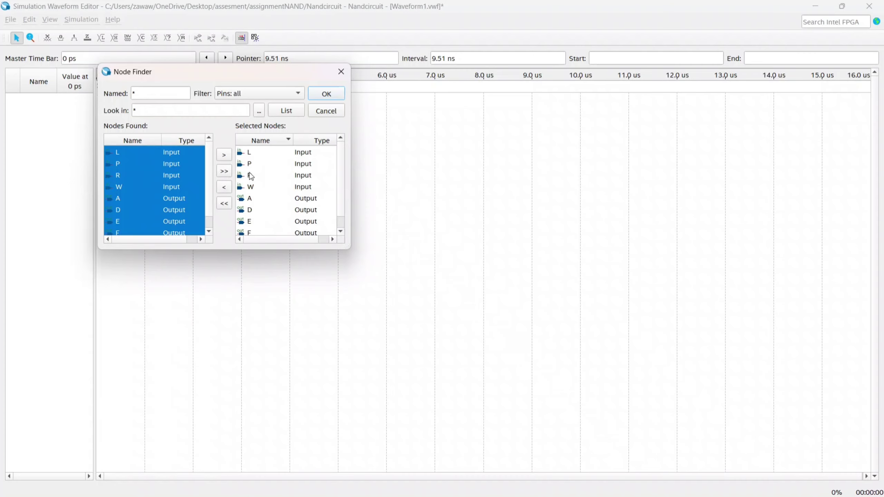
{"action": "left_click", "coordinate": [334, 95]}
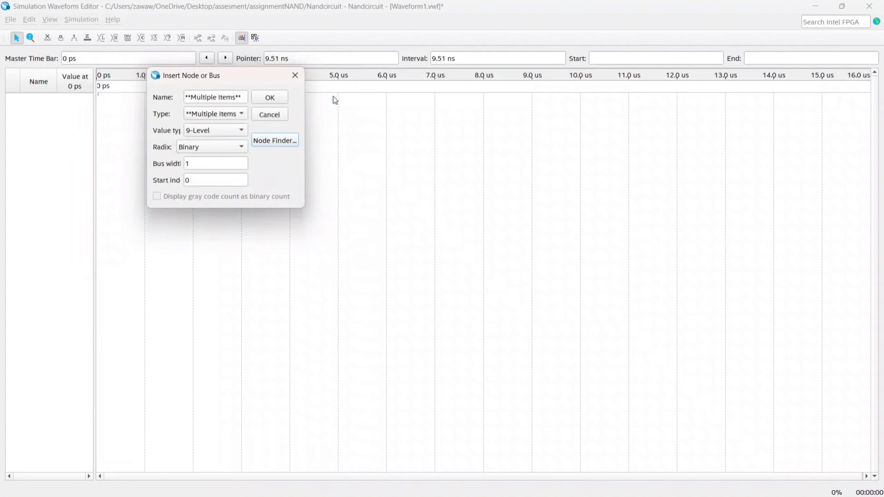
{"action": "left_click", "coordinate": [265, 98]}
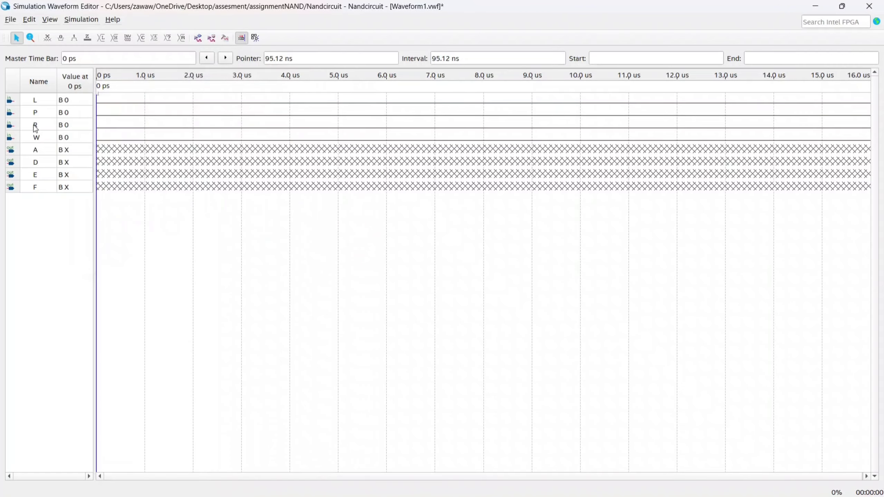
Reorder the waveform nodes so the inputs read R, L, P, W and the outputs read F, A, E, D.
{"action": "left_click_drag", "start_coordinate": [41, 126], "coordinate": [42, 101]}
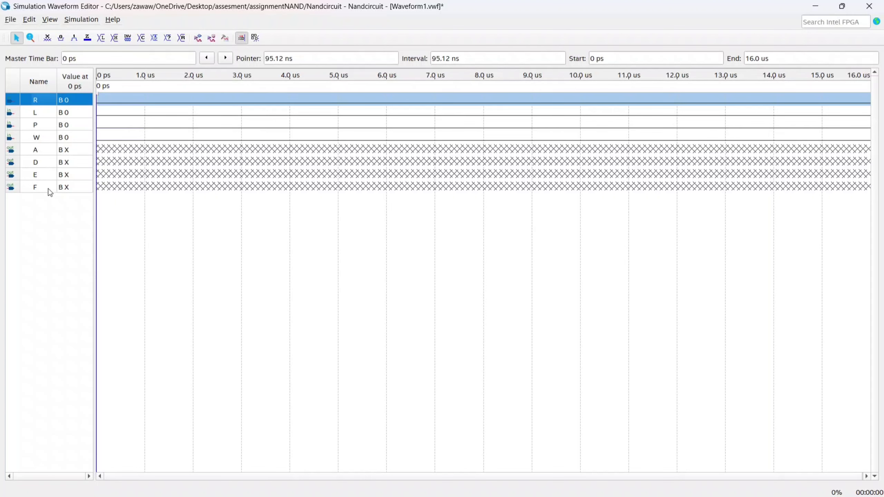
{"action": "left_click_drag", "start_coordinate": [48, 188], "coordinate": [45, 150]}
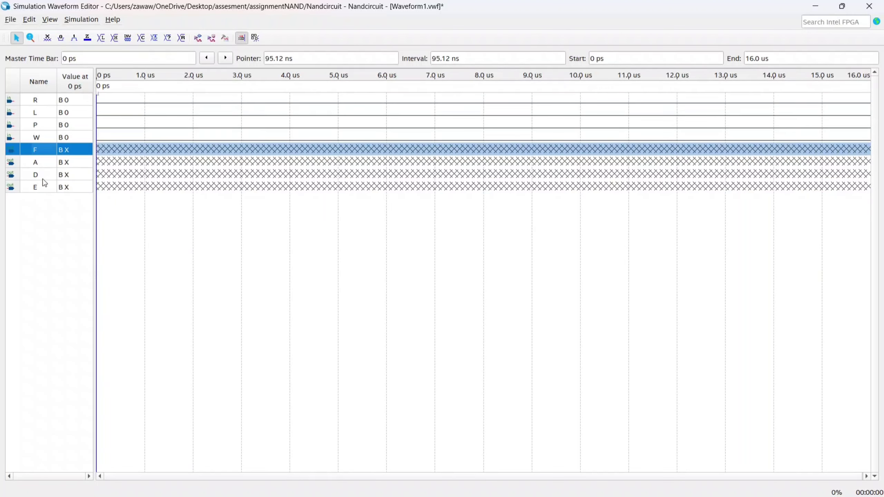
{"action": "left_click_drag", "start_coordinate": [45, 190], "coordinate": [44, 173]}
{"action": "left_click", "coordinate": [74, 227]}
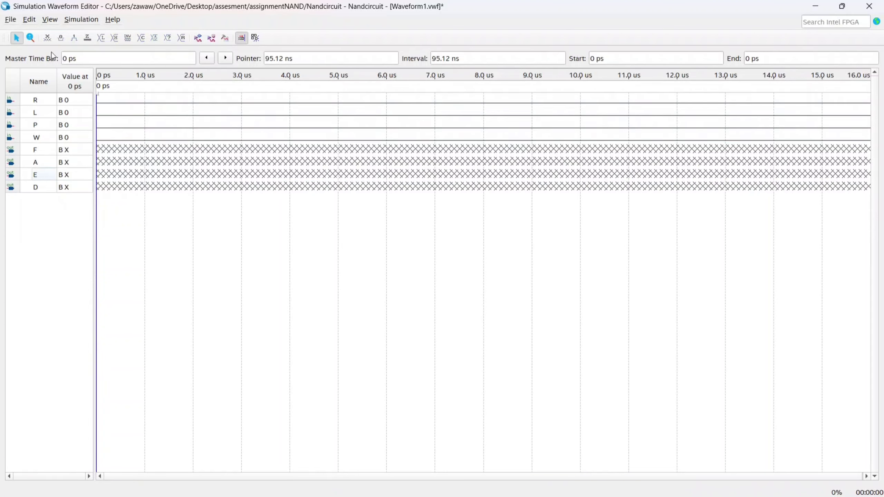
Overwrite input R with a clock that has a period of 2 us.
{"action": "left_click", "coordinate": [48, 100]}
{"action": "left_click", "coordinate": [29, 19]}
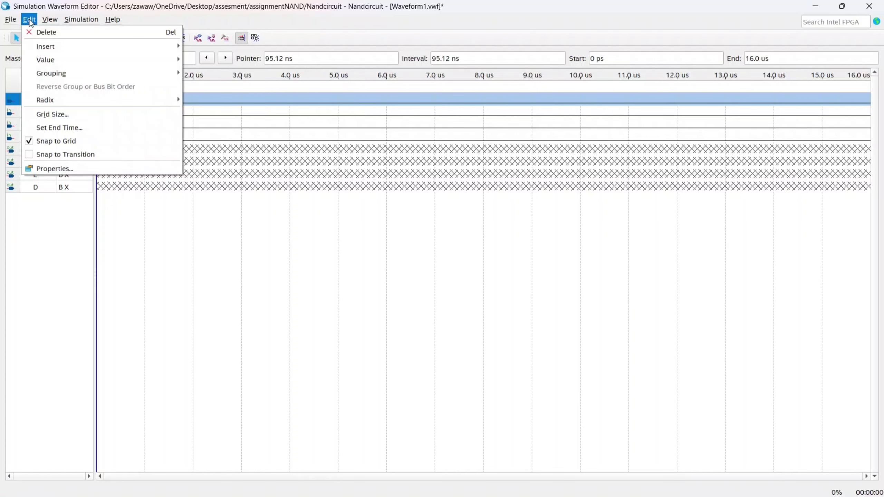
{"action": "mouse_move", "coordinate": [104, 60]}
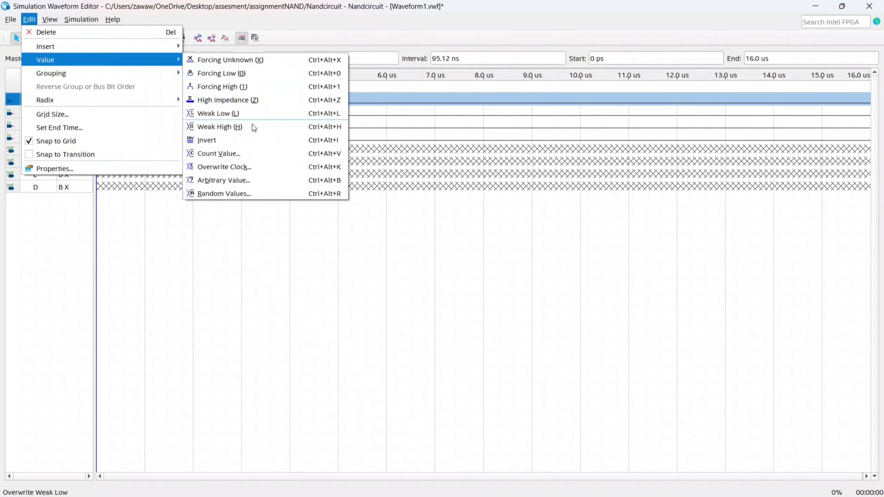
{"action": "left_click", "coordinate": [226, 169]}
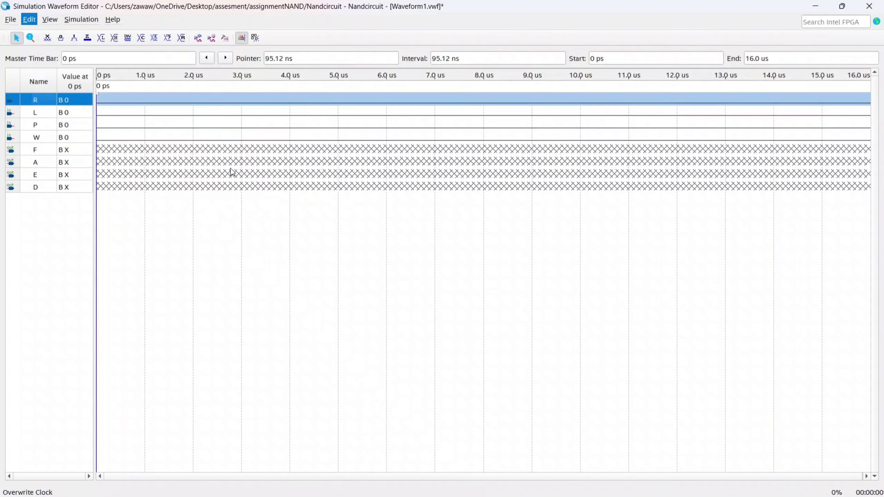
{"action": "double_click", "coordinate": [437, 240]}
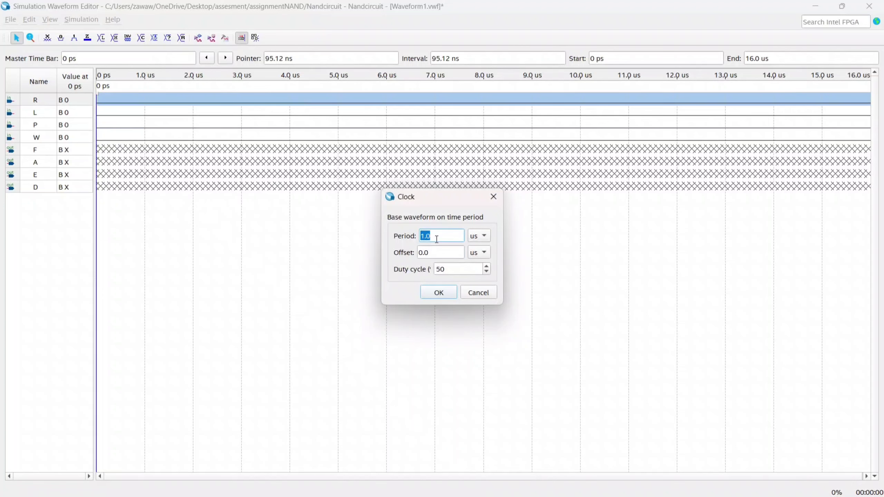
{"action": "type", "text": "2"}
{"action": "left_click", "coordinate": [439, 293]}
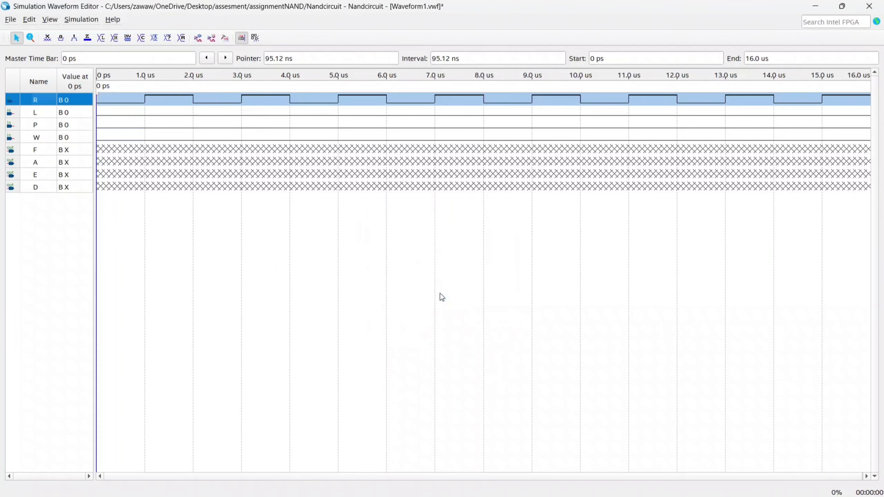
Overwrite input L with a clock that has a period of 4 us.
{"action": "left_click", "coordinate": [44, 112]}
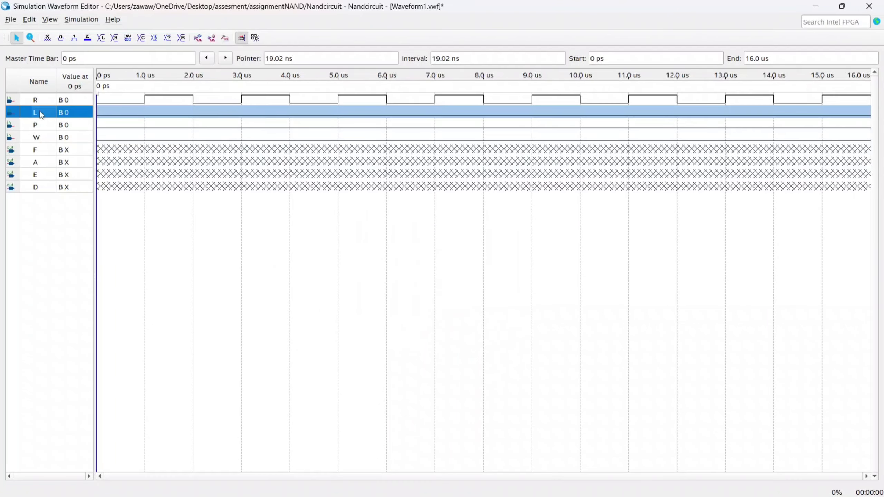
{"action": "left_click", "coordinate": [153, 41]}
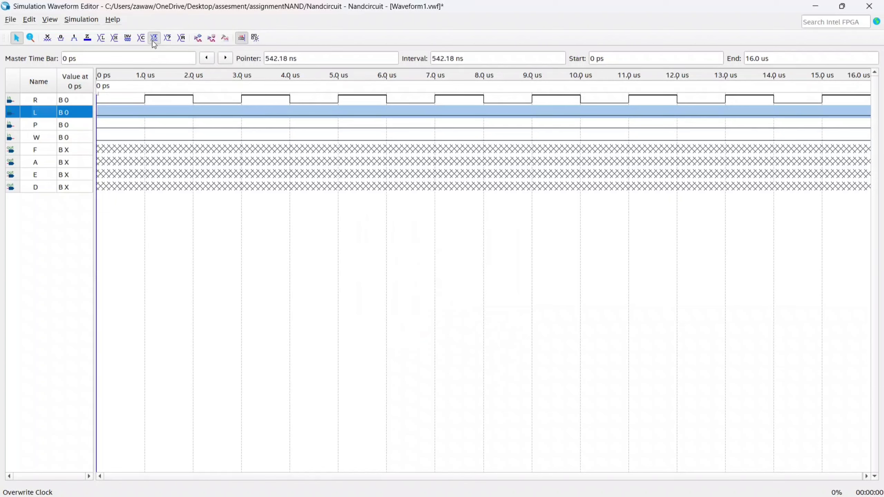
{"action": "left_click_drag", "start_coordinate": [434, 229], "coordinate": [419, 236]}
{"action": "type", "text": "4"}
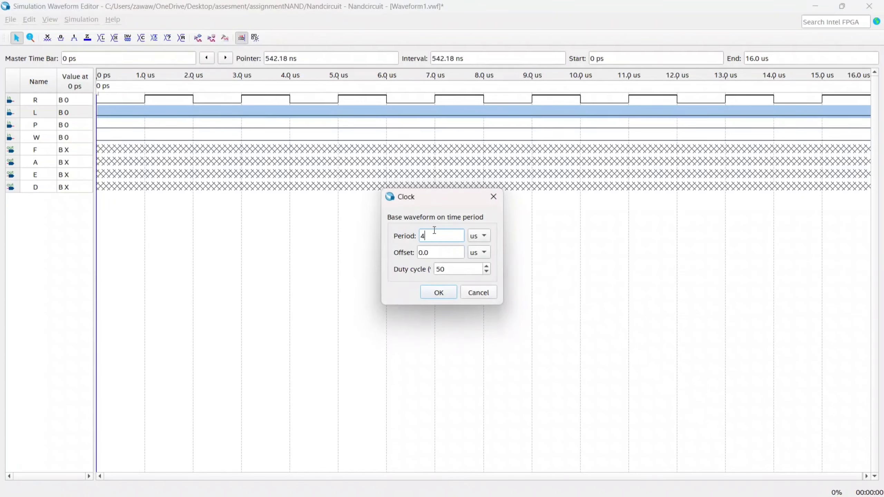
{"action": "left_click", "coordinate": [444, 293]}
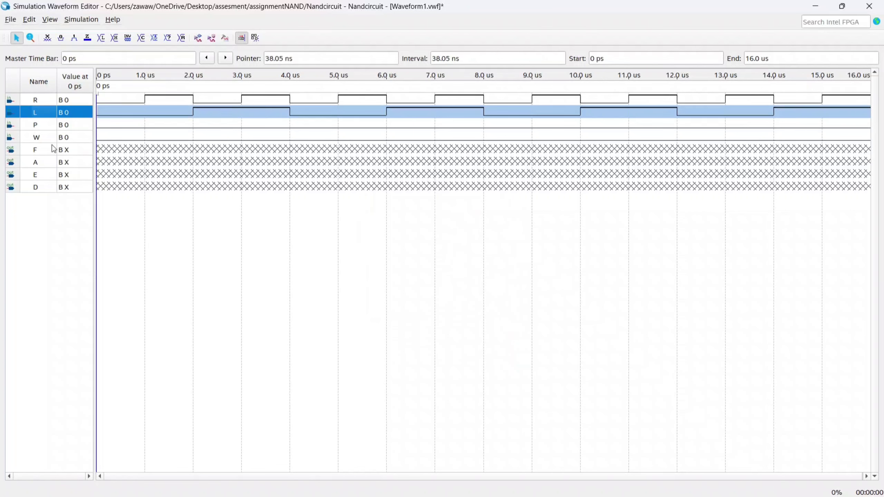
Overwrite input P with a clock that has a period of 8 us.
{"action": "left_click", "coordinate": [42, 122]}
{"action": "left_click", "coordinate": [152, 39]}
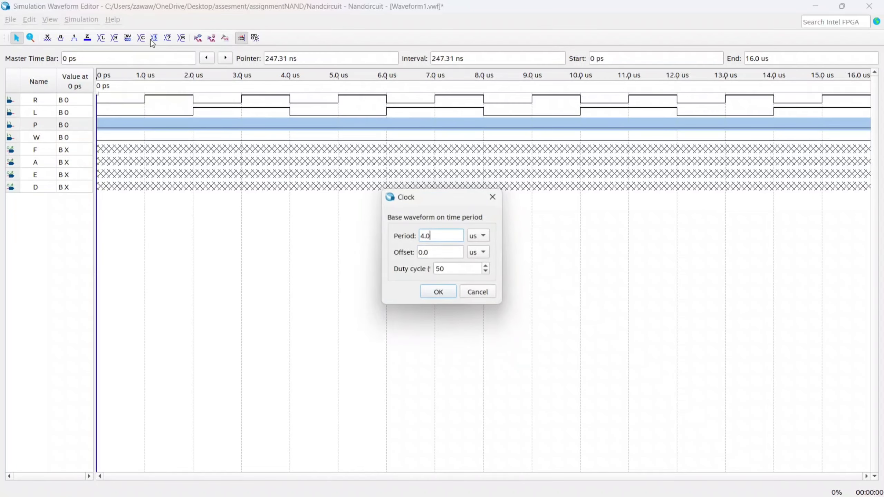
{"action": "double_click", "coordinate": [450, 237]}
{"action": "type", "text": "8"}
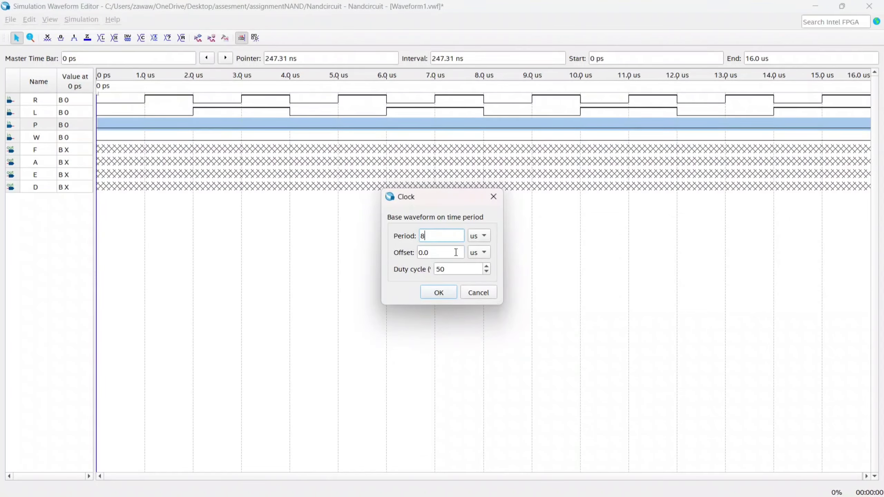
{"action": "left_click", "coordinate": [450, 292]}
Overwrite input W with a clock that has a period of 16 us.
{"action": "left_click", "coordinate": [66, 136]}
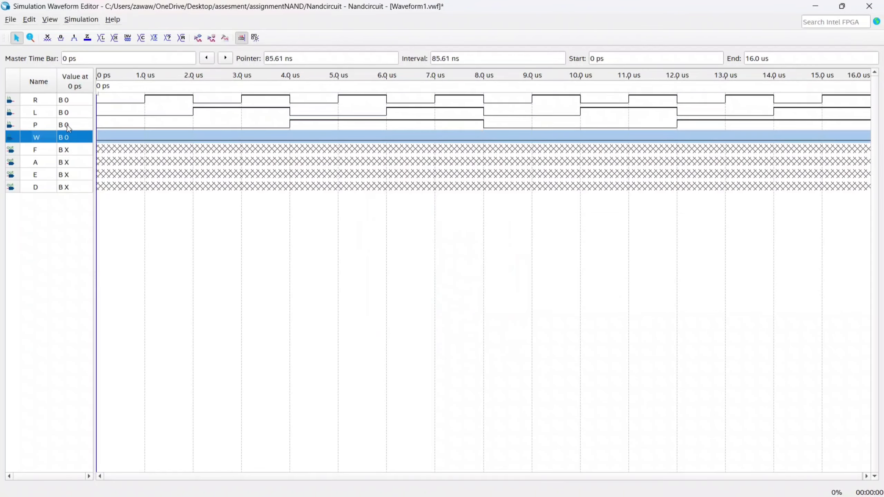
{"action": "left_click", "coordinate": [154, 38]}
{"action": "double_click", "coordinate": [425, 236]}
{"action": "type", "text": "1"}
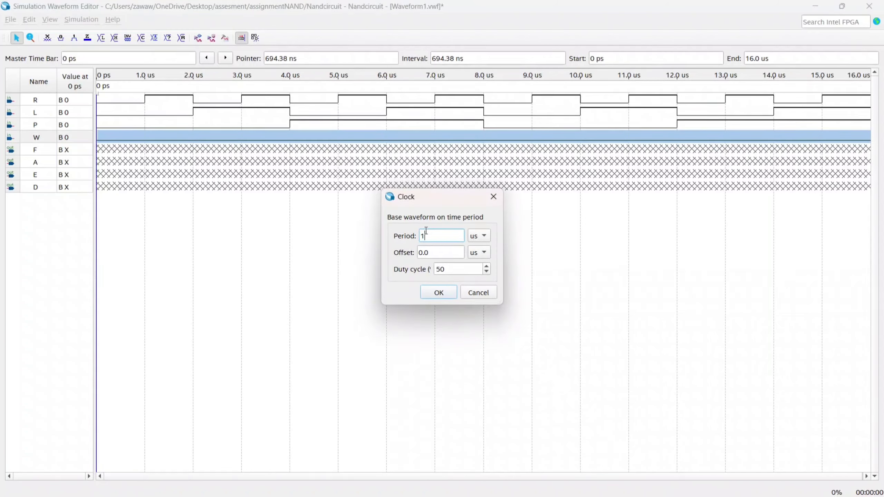
{"action": "type", "text": "6"}
{"action": "left_click", "coordinate": [438, 293]}
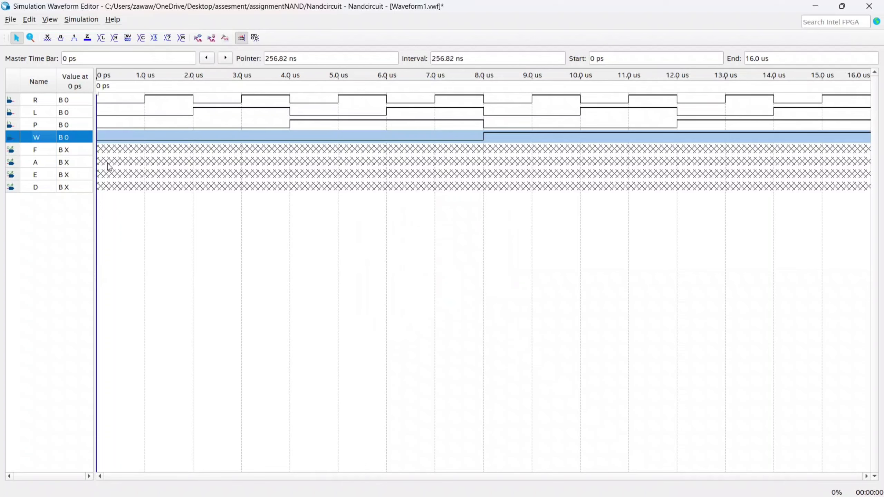
Remove the -novopt option from the vsim line of the functional simulation's ModelSim script and save the simulation settings.
{"action": "left_click", "coordinate": [81, 19]}
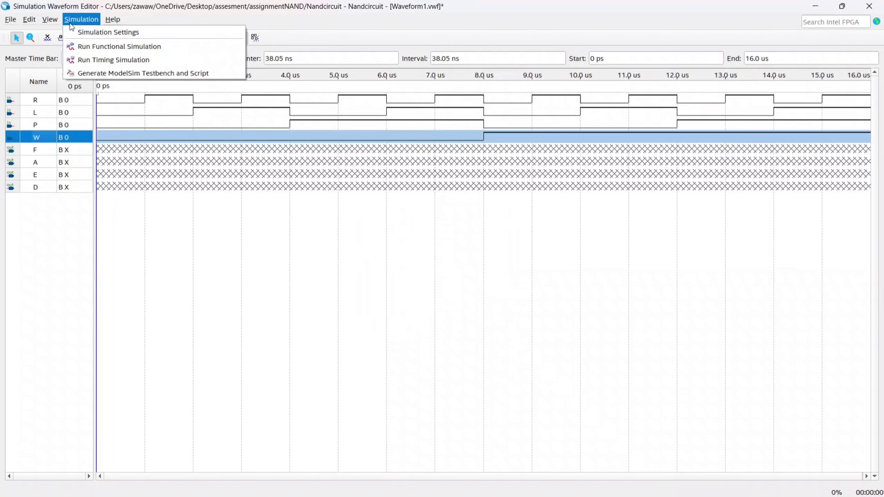
{"action": "left_click", "coordinate": [89, 35]}
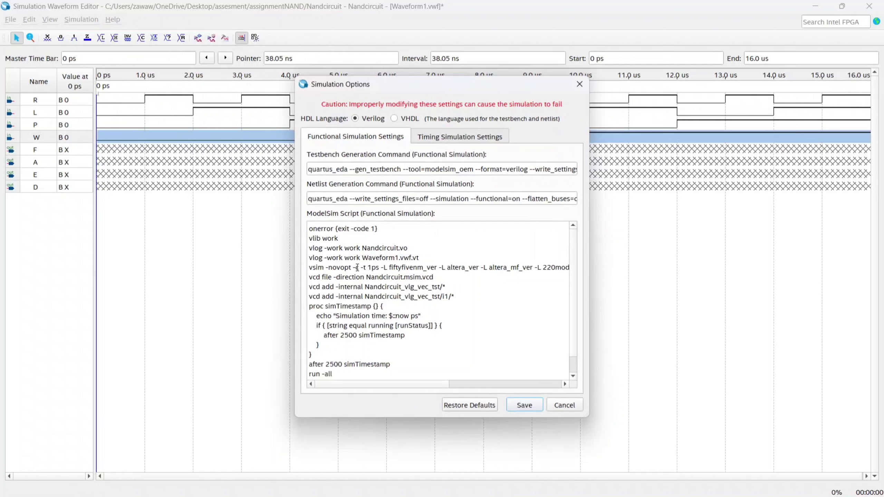
{"action": "left_click_drag", "start_coordinate": [356, 267], "coordinate": [329, 267]}
{"action": "key", "text": "BackSpace"}
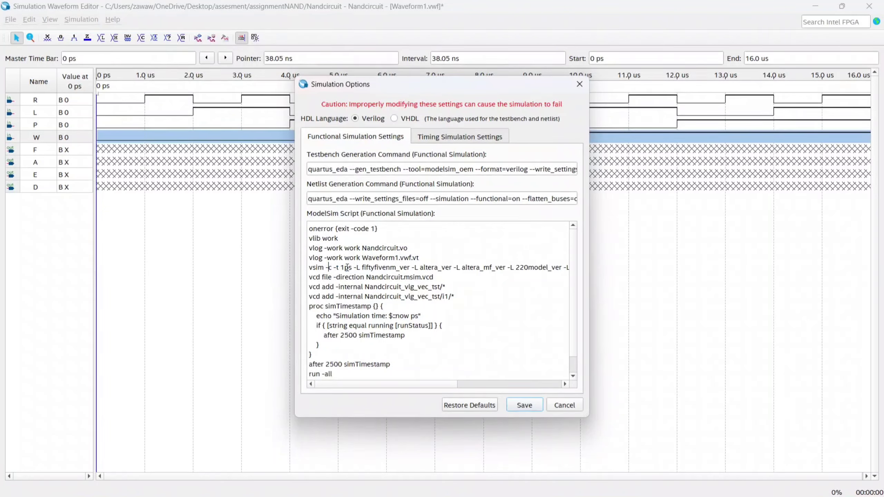
{"action": "left_click", "coordinate": [529, 410]}
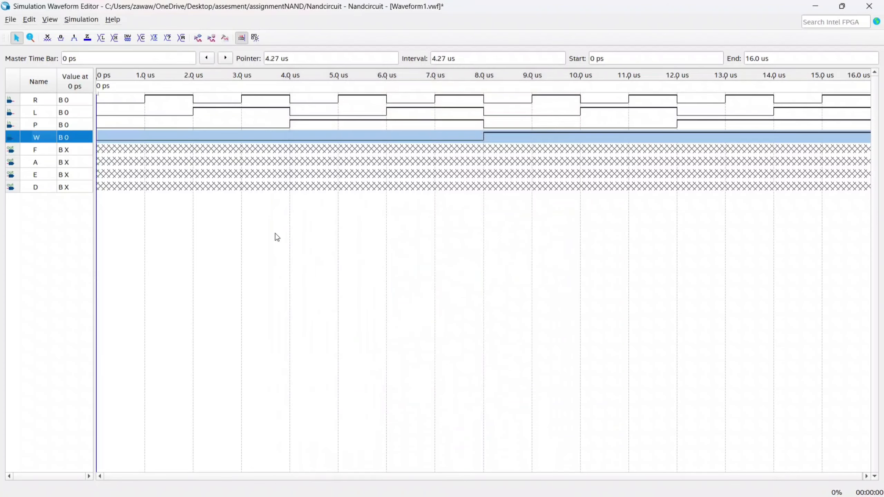
{"action": "left_click", "coordinate": [199, 38]}
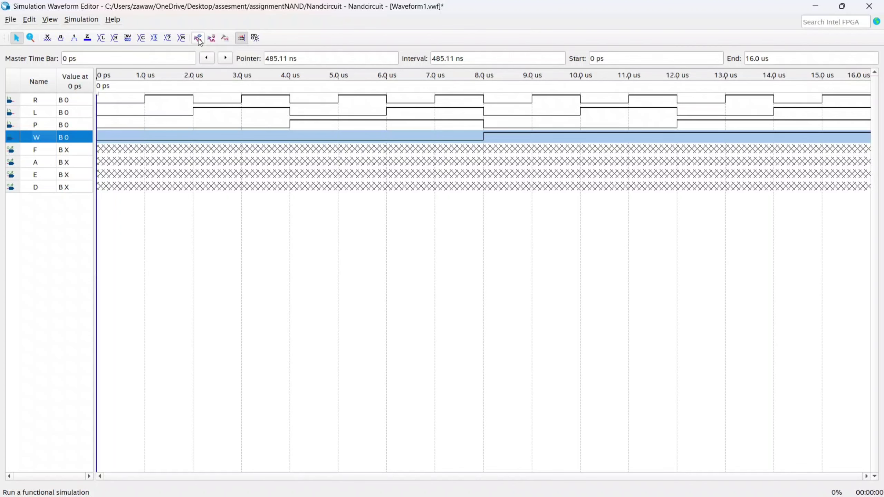
{"action": "left_click", "coordinate": [198, 39]}
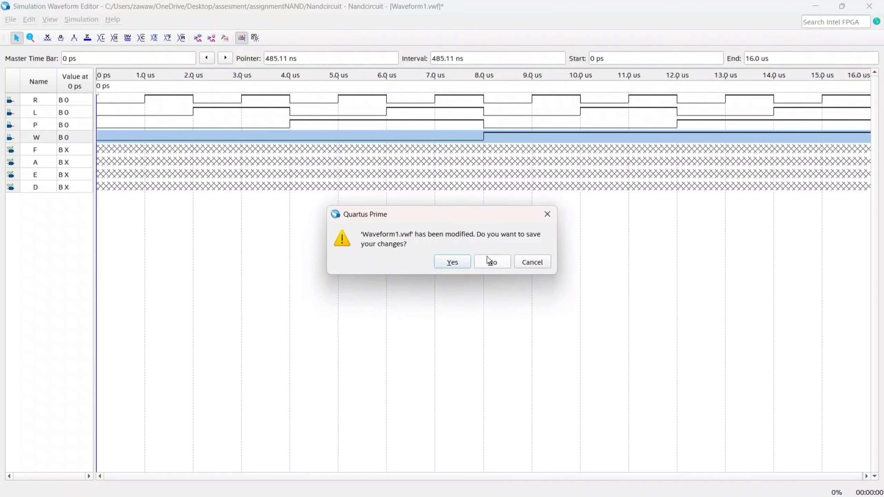
{"action": "left_click", "coordinate": [547, 215]}
Save the waveform file as Waveform1 in the assignmentNAND folder and run the functional simulation.
{"action": "left_click", "coordinate": [11, 18]}
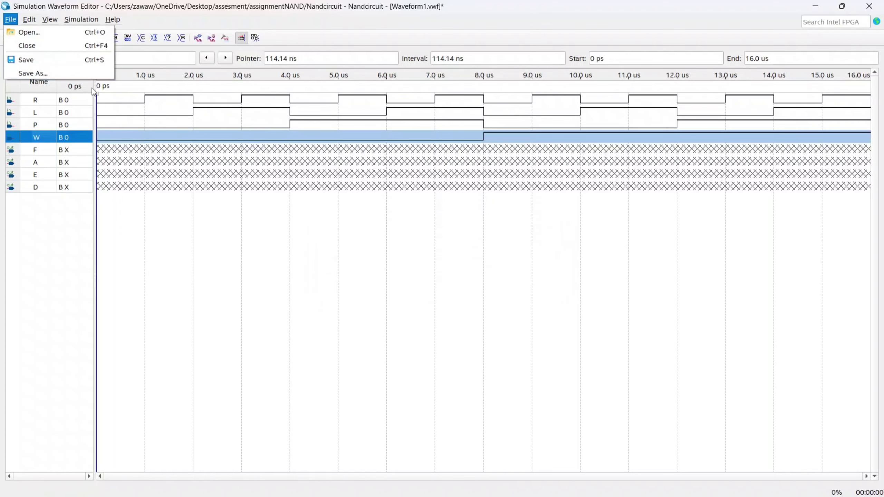
{"action": "left_click", "coordinate": [36, 72]}
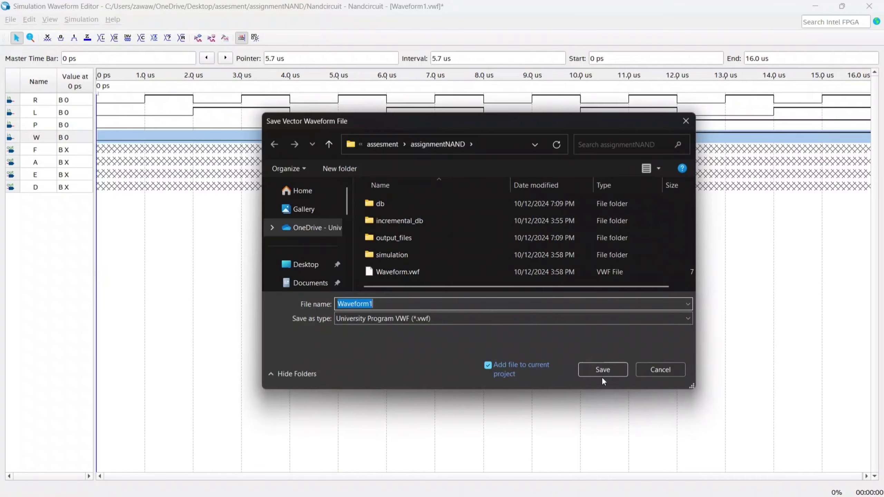
{"action": "left_click", "coordinate": [604, 369]}
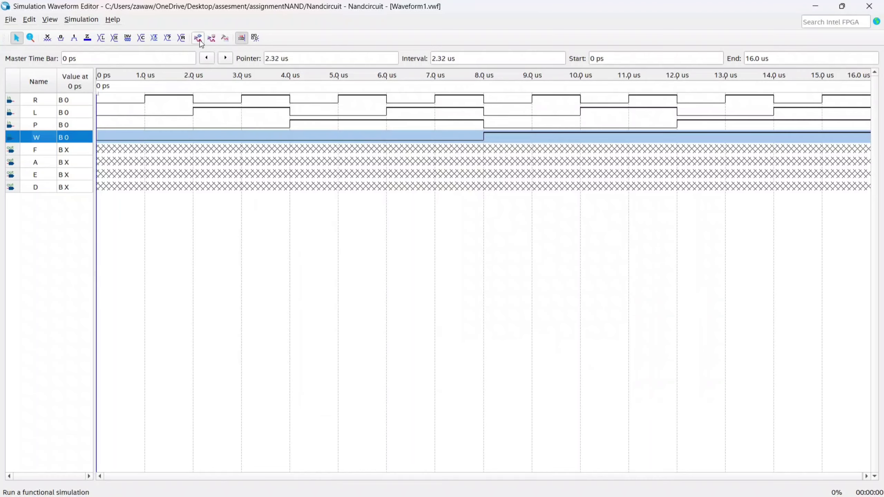
{"action": "left_click", "coordinate": [199, 40]}
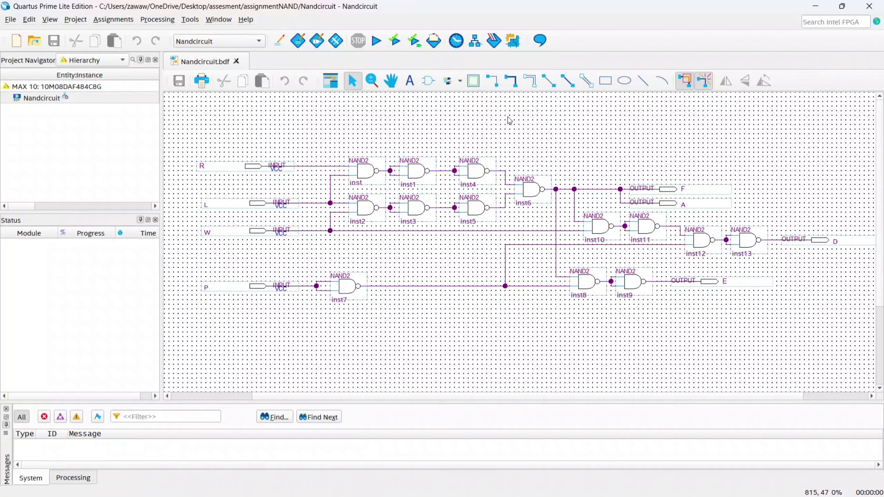
Save the NAND schematic as Nandcircuit in the assignmentNAND folder, overwriting the existing block diagram file.
{"action": "left_click", "coordinate": [11, 19]}
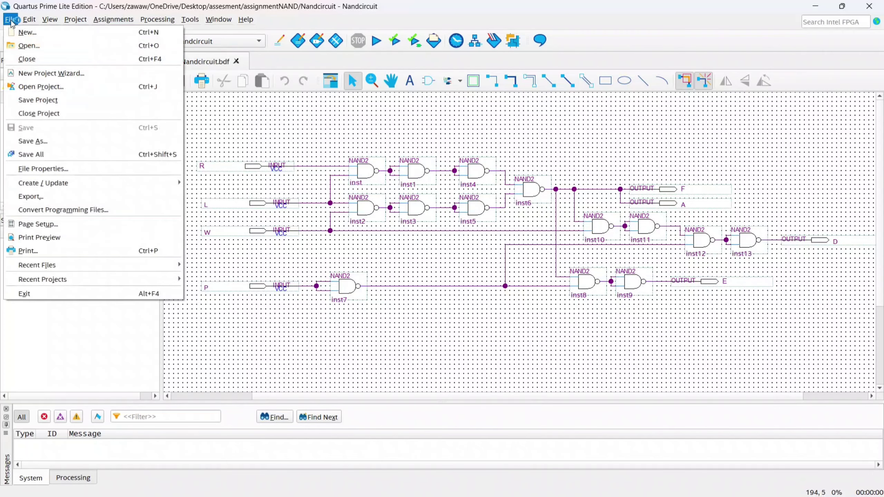
{"action": "left_click", "coordinate": [42, 141]}
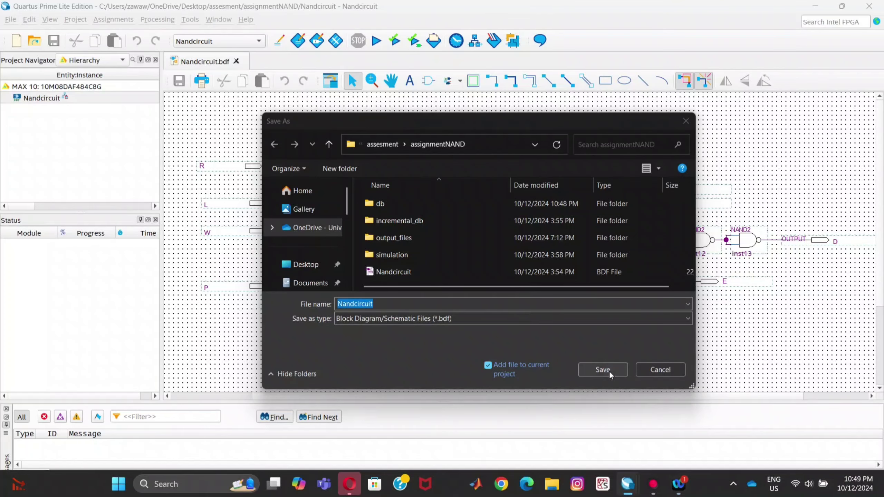
{"action": "left_click", "coordinate": [470, 256]}
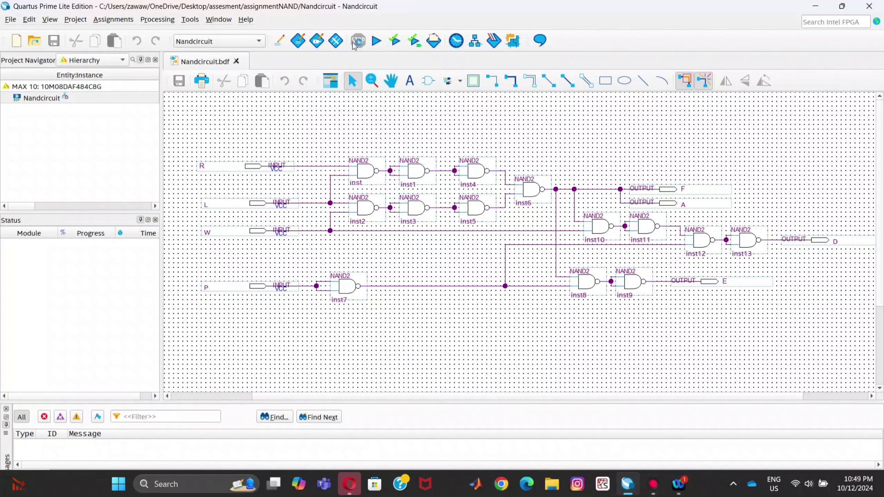
List the project's files and set Nandcircuit.bdf as the top-level entity.
{"action": "left_click", "coordinate": [80, 60]}
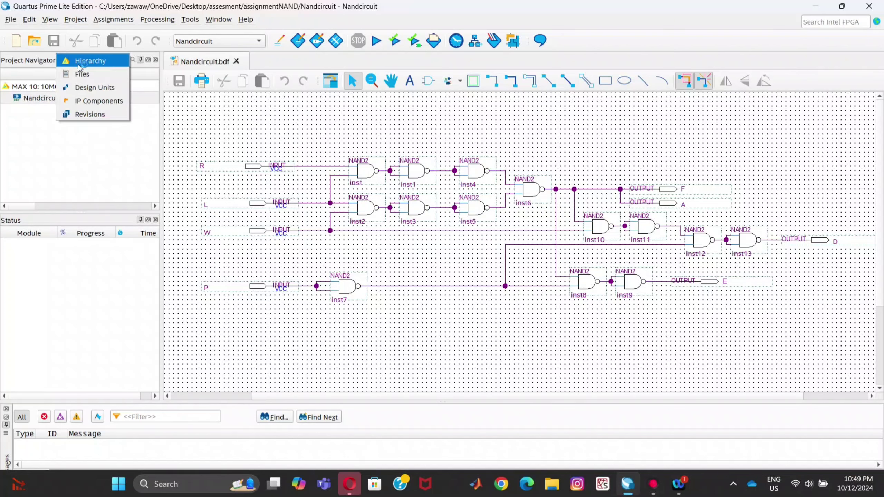
{"action": "left_click", "coordinate": [81, 75]}
{"action": "left_click", "coordinate": [54, 86]}
{"action": "right_click", "coordinate": [55, 86]}
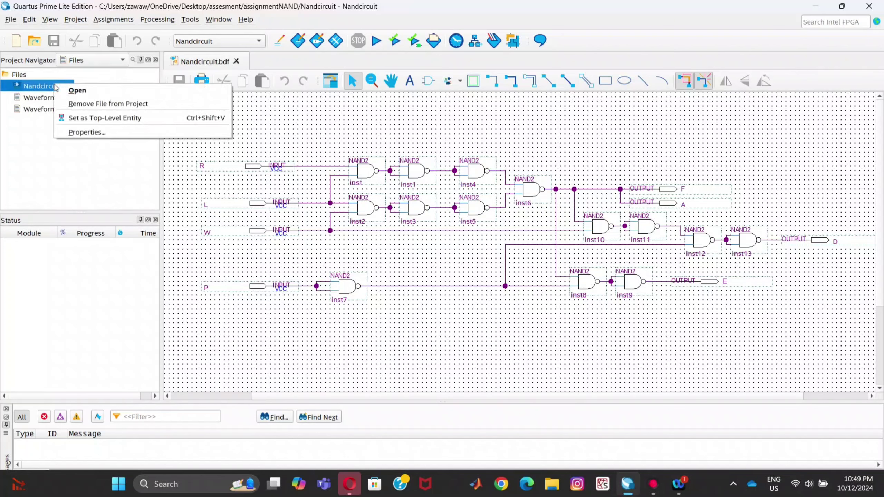
{"action": "left_click", "coordinate": [97, 119]}
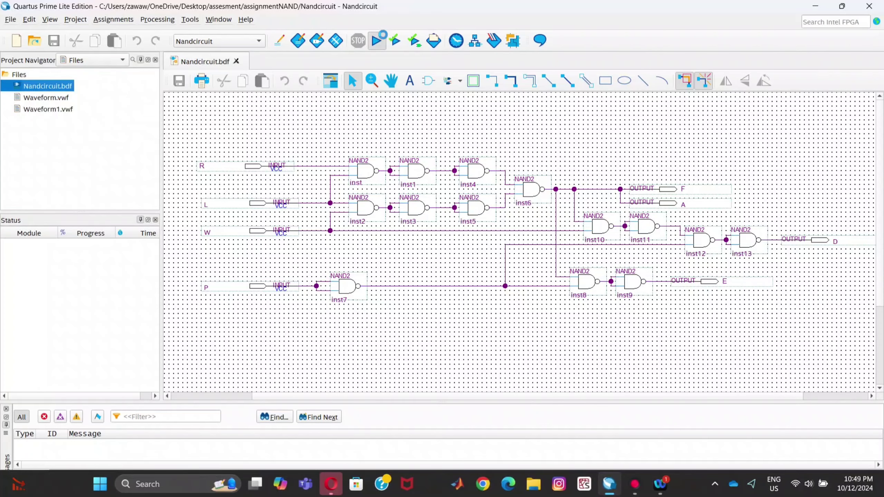
Run a full compilation of the Nandcircuit project and review the last processing messages in an enlarged message area.
{"action": "left_click", "coordinate": [377, 41]}
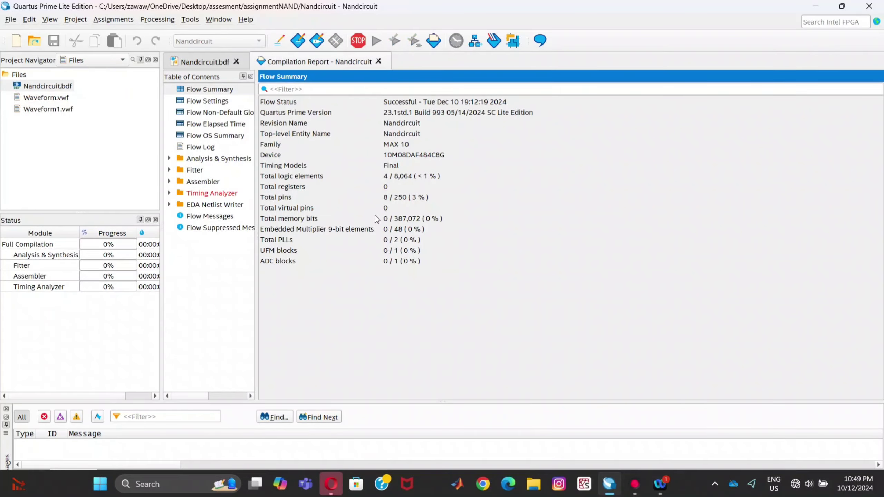
{"action": "left_click", "coordinate": [322, 481]}
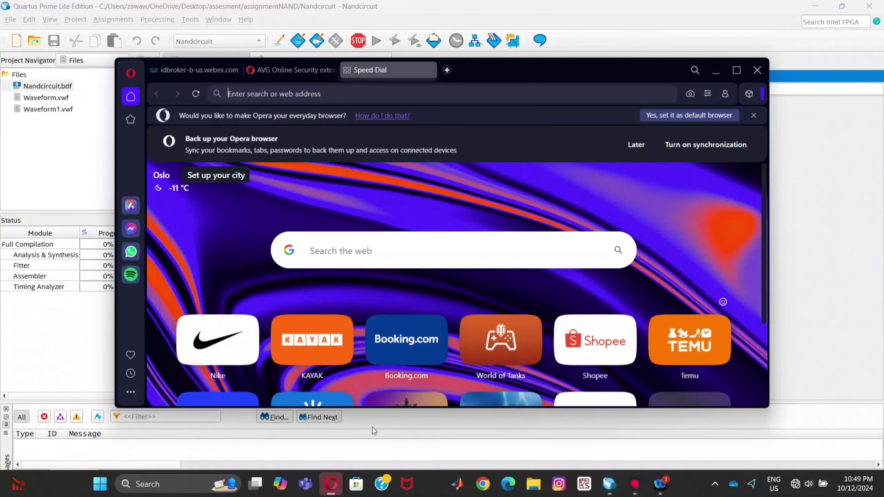
{"action": "left_click", "coordinate": [752, 74]}
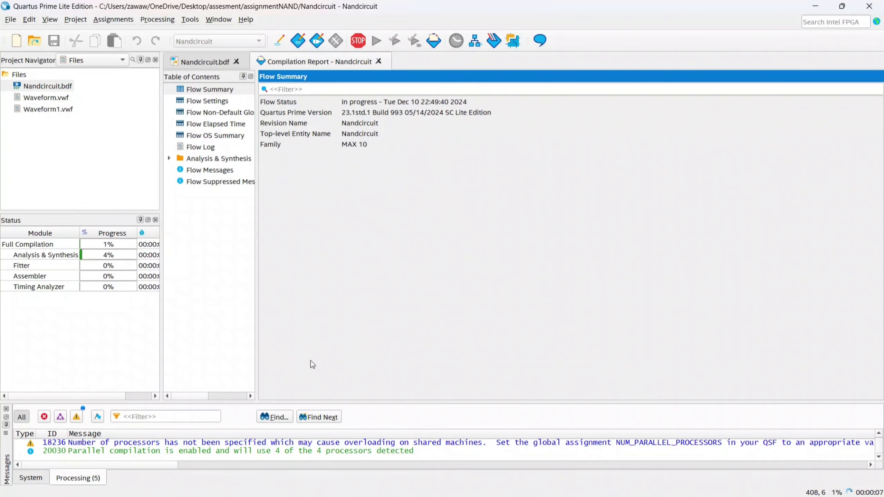
{"action": "left_click_drag", "start_coordinate": [321, 403], "coordinate": [362, 268]}
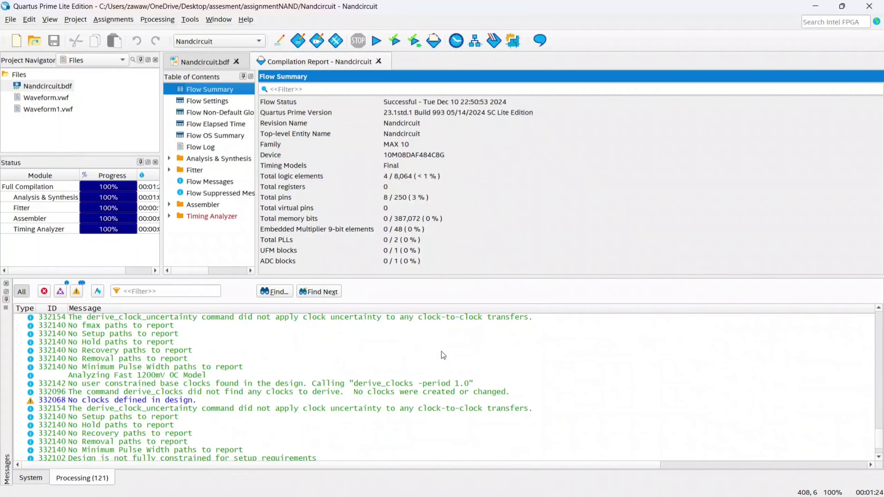
{"action": "scroll", "coordinate": [441, 351], "scroll_direction": "down", "scroll_amount": 1}
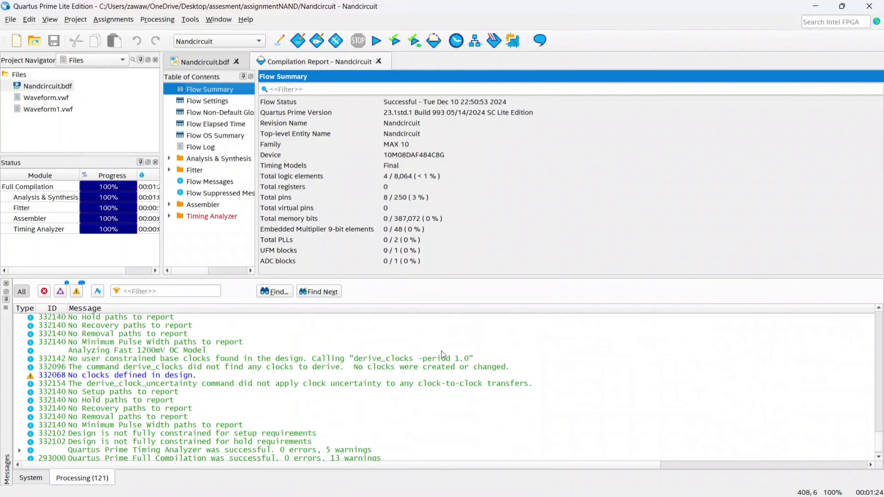
{"action": "scroll", "coordinate": [442, 351], "scroll_direction": "down", "scroll_amount": 1}
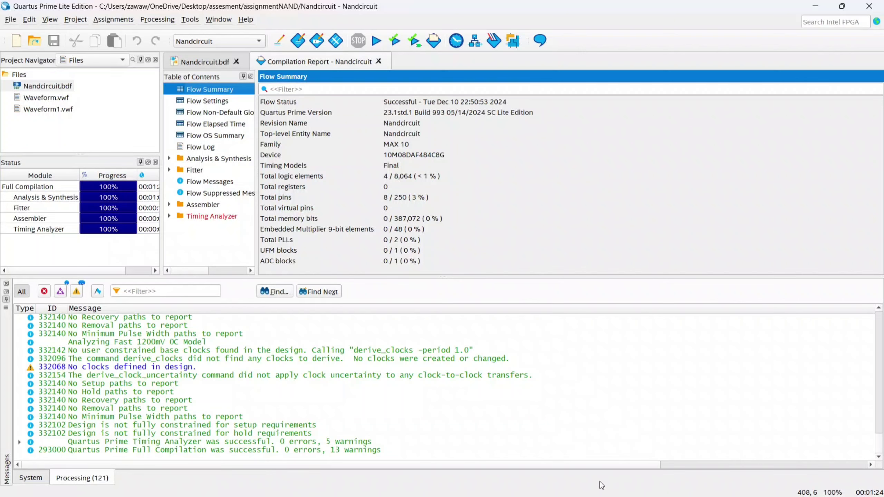
{"action": "mouse_move", "coordinate": [610, 495]}
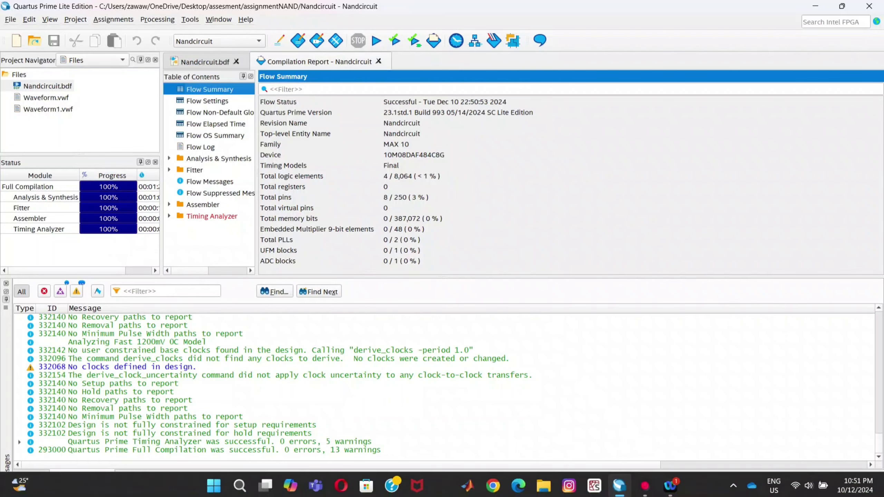